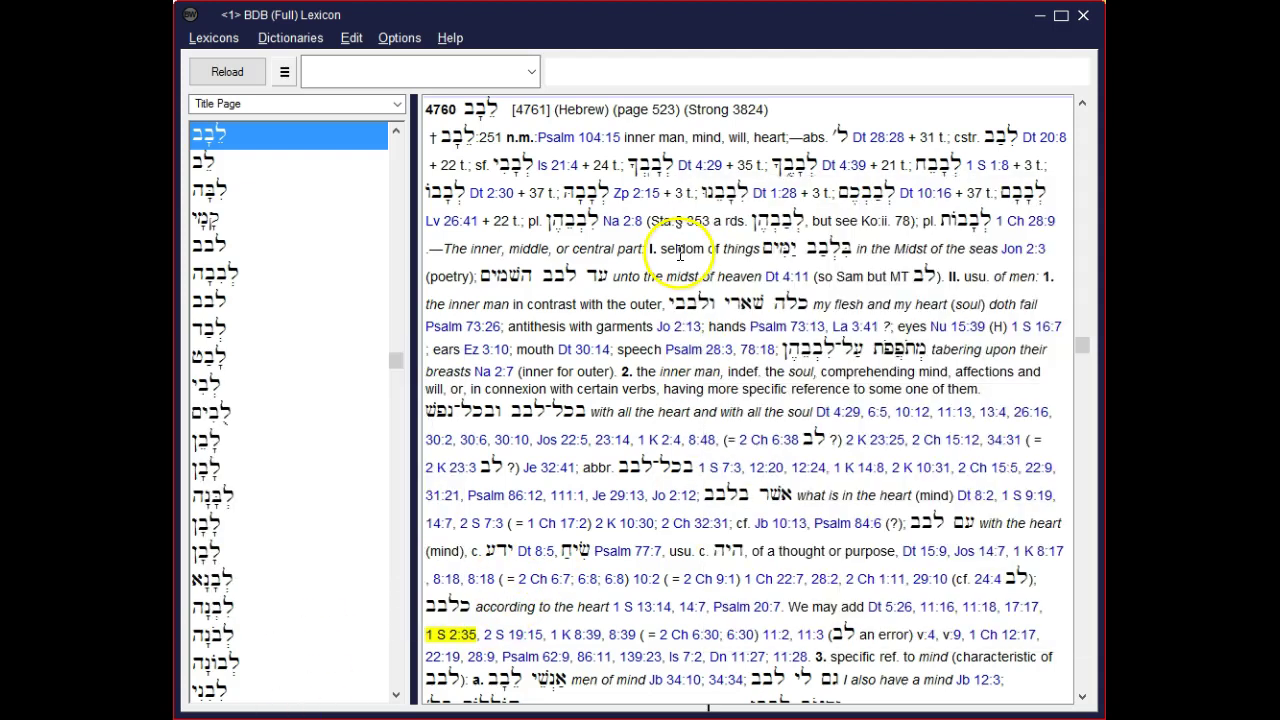
Filter the BDB (Full) word list to לבב, listing its matches from entry 4759
{"action": "left_click", "coordinate": [591, 76]}
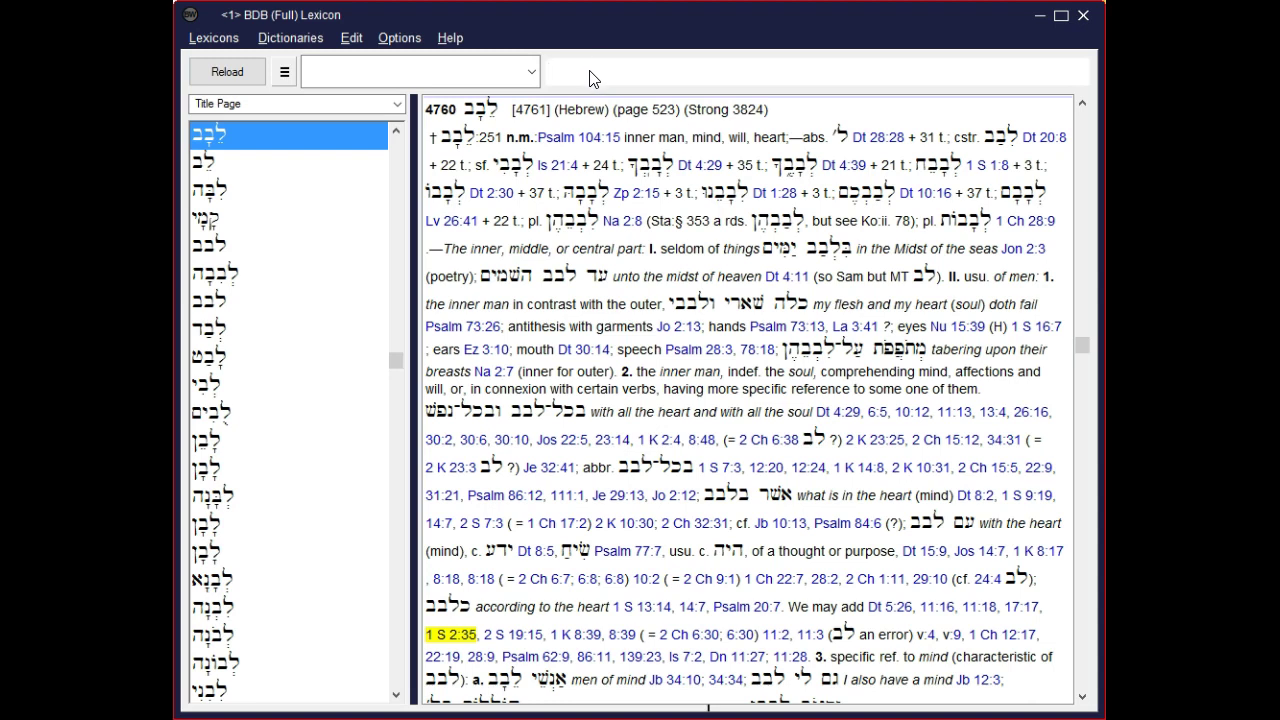
{"action": "left_click", "coordinate": [623, 70]}
{"action": "type", "text": "לבב"}
{"action": "key", "text": "Return"}
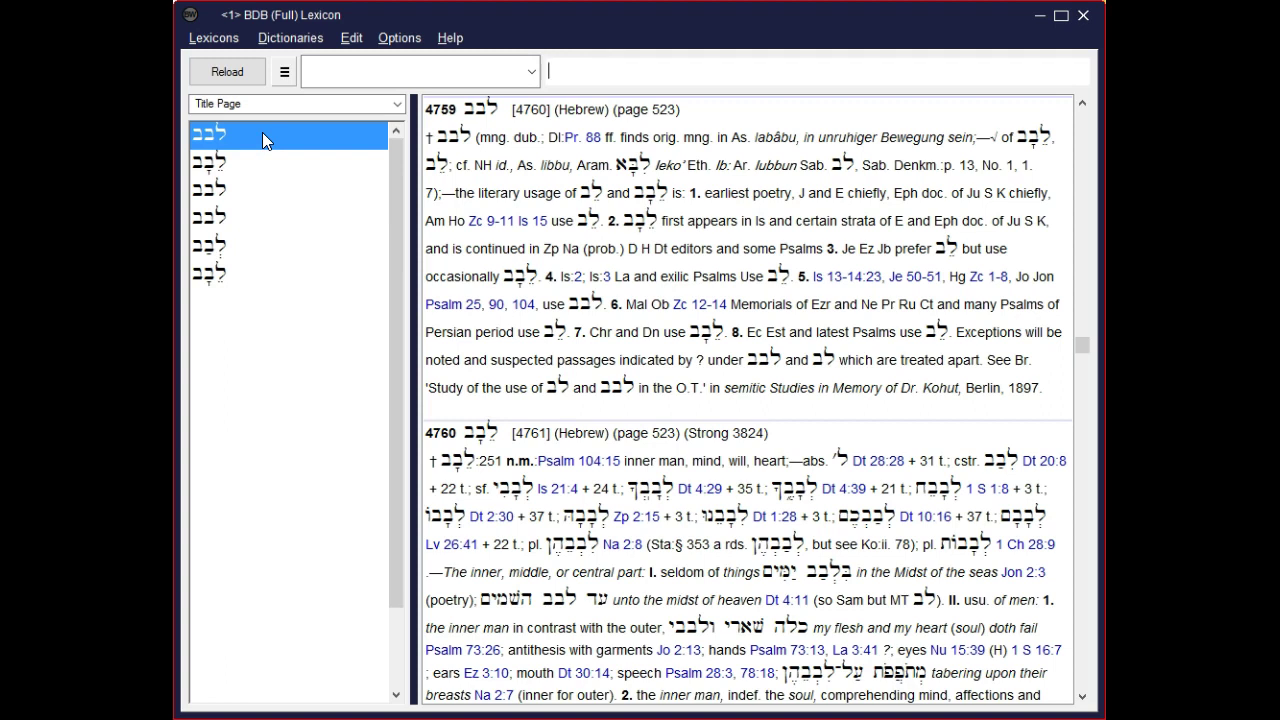
Display BDB entry 4760 לבב, the noun for inner man, mind, will, heart
{"action": "left_click", "coordinate": [248, 163]}
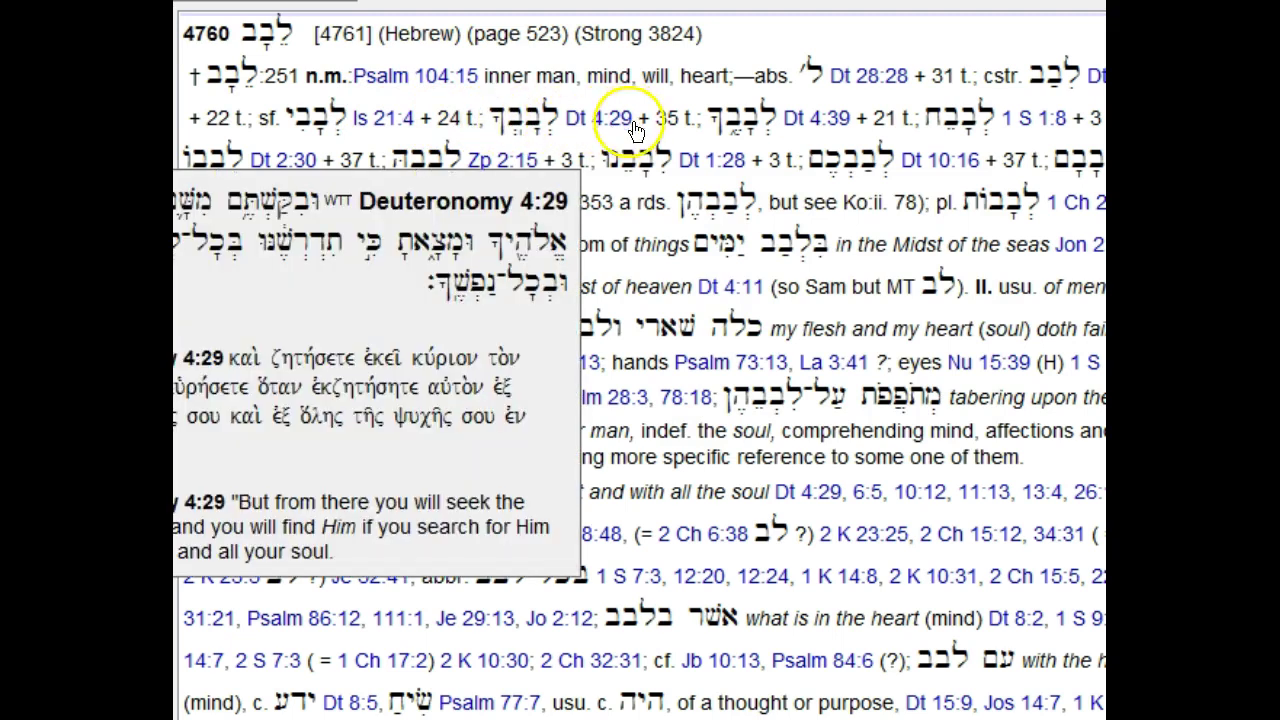
{"action": "mouse_move", "coordinate": [620, 146]}
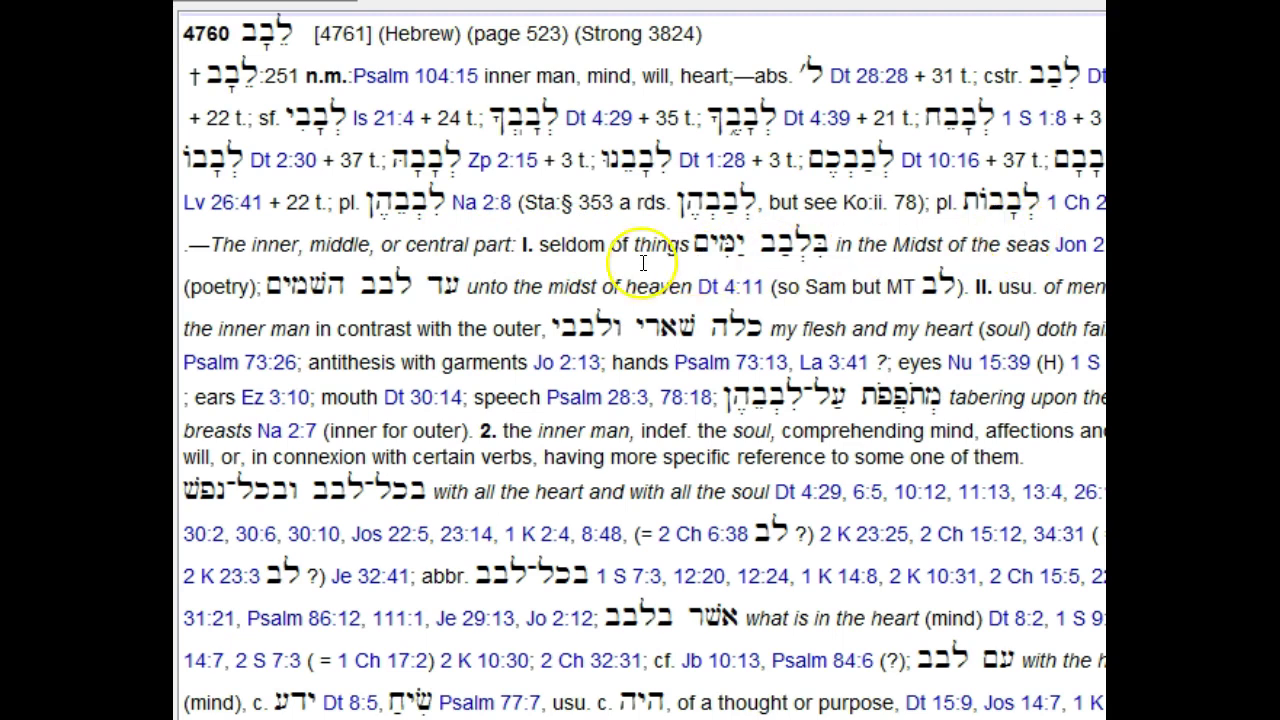
Read down the לבב entry to sense 3 on the mind and highlight its number
{"action": "scroll", "coordinate": [930, 285], "scroll_direction": "down", "scroll_amount": 2}
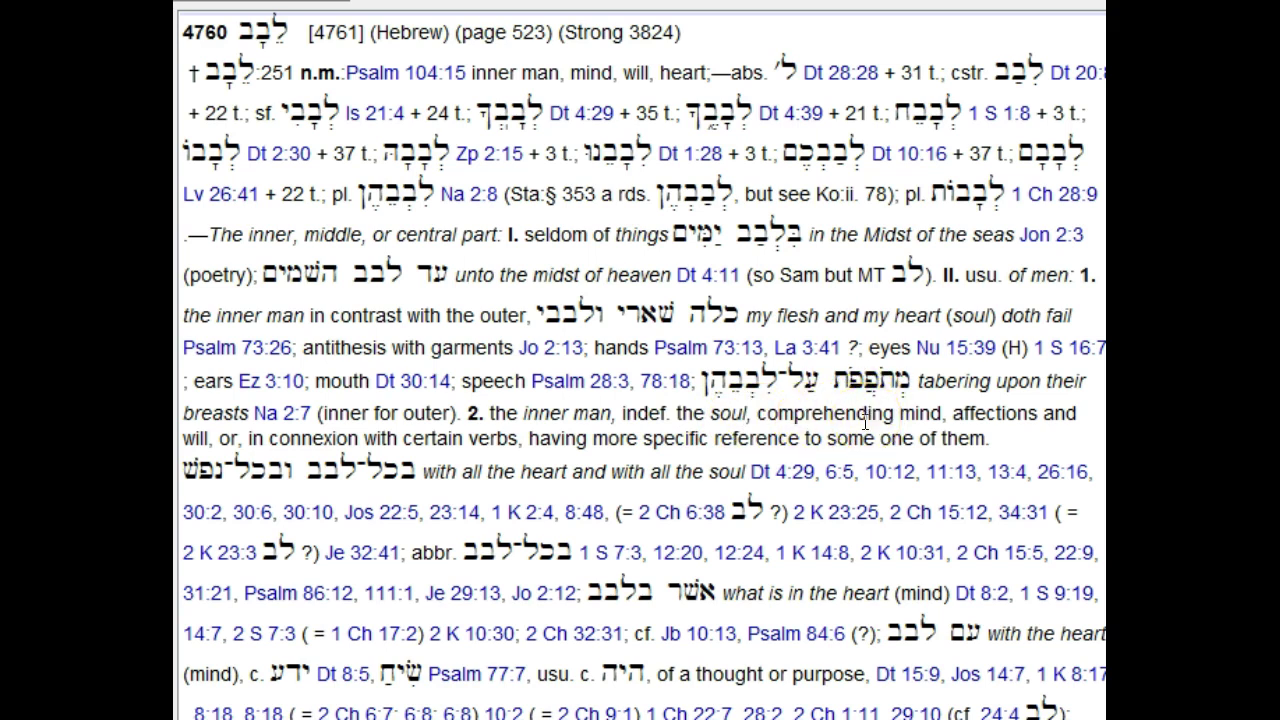
{"action": "mouse_move", "coordinate": [905, 555]}
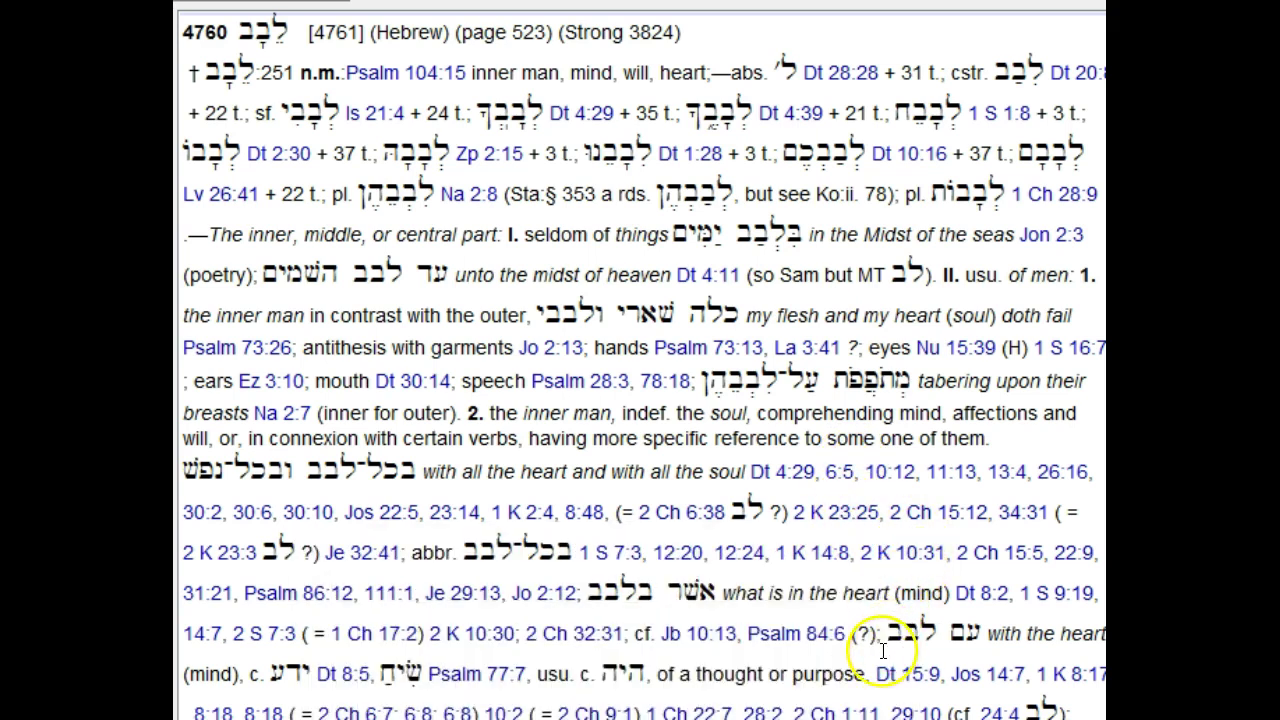
{"action": "scroll", "coordinate": [830, 690], "scroll_direction": "down", "scroll_amount": 2}
{"action": "mouse_move", "coordinate": [871, 684]}
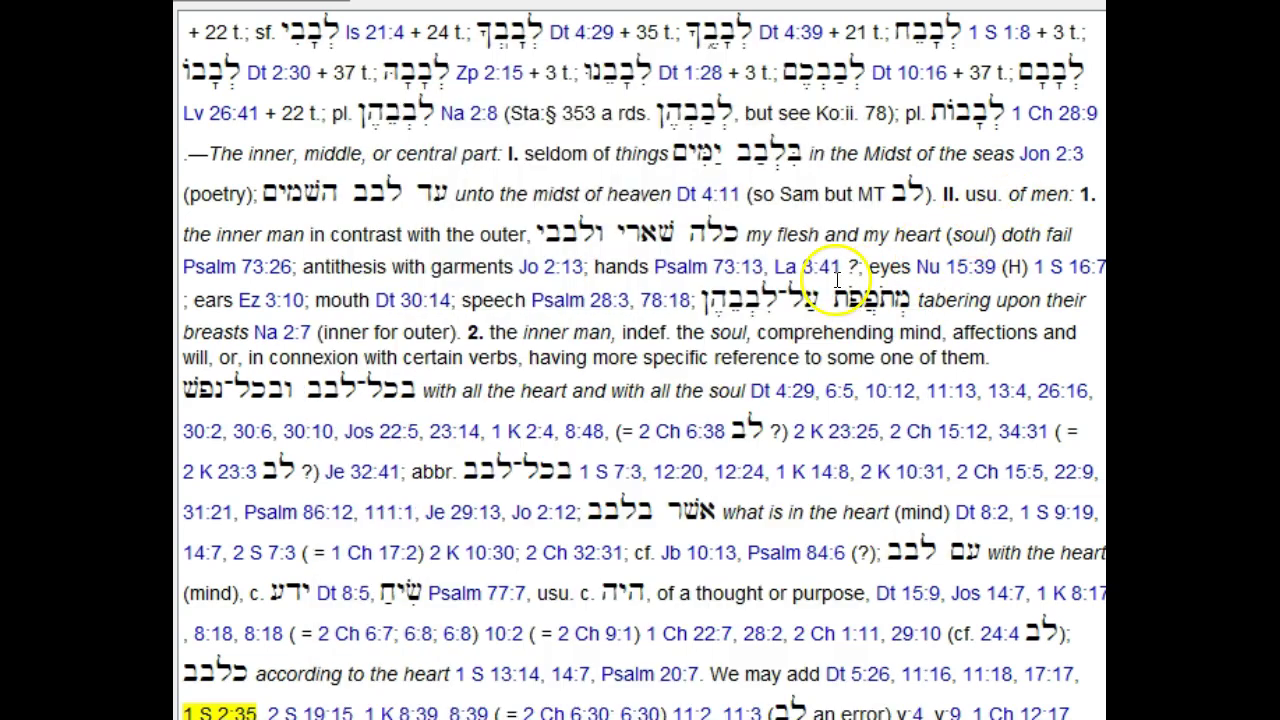
{"action": "double_click", "coordinate": [475, 332]}
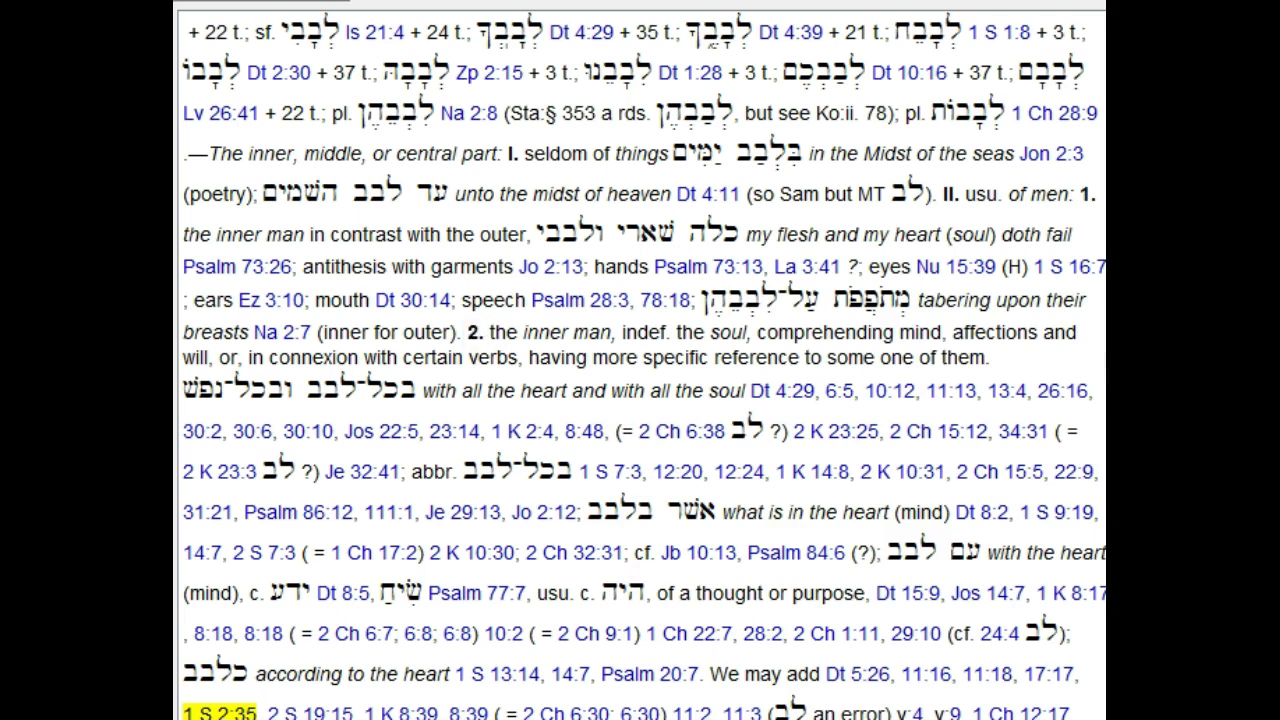
{"action": "scroll", "coordinate": [644, 366], "scroll_direction": "down", "scroll_amount": 1}
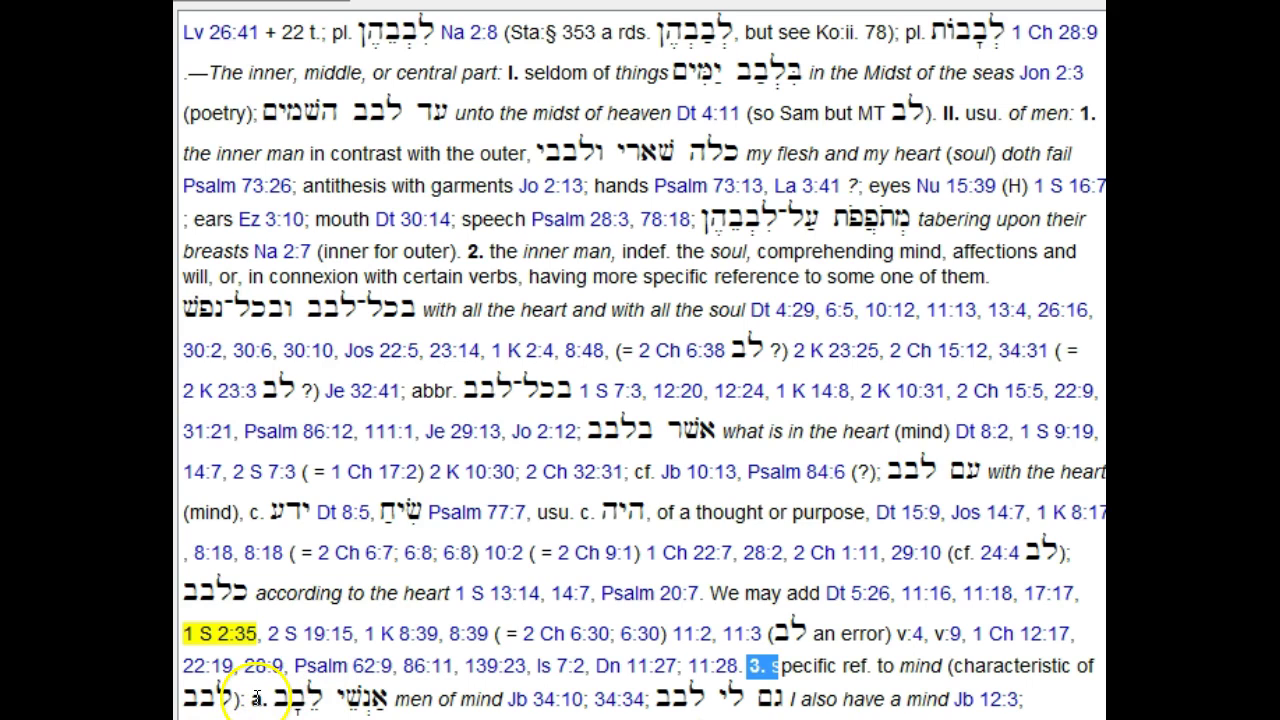
{"action": "scroll", "coordinate": [680, 597], "scroll_direction": "down", "scroll_amount": 4}
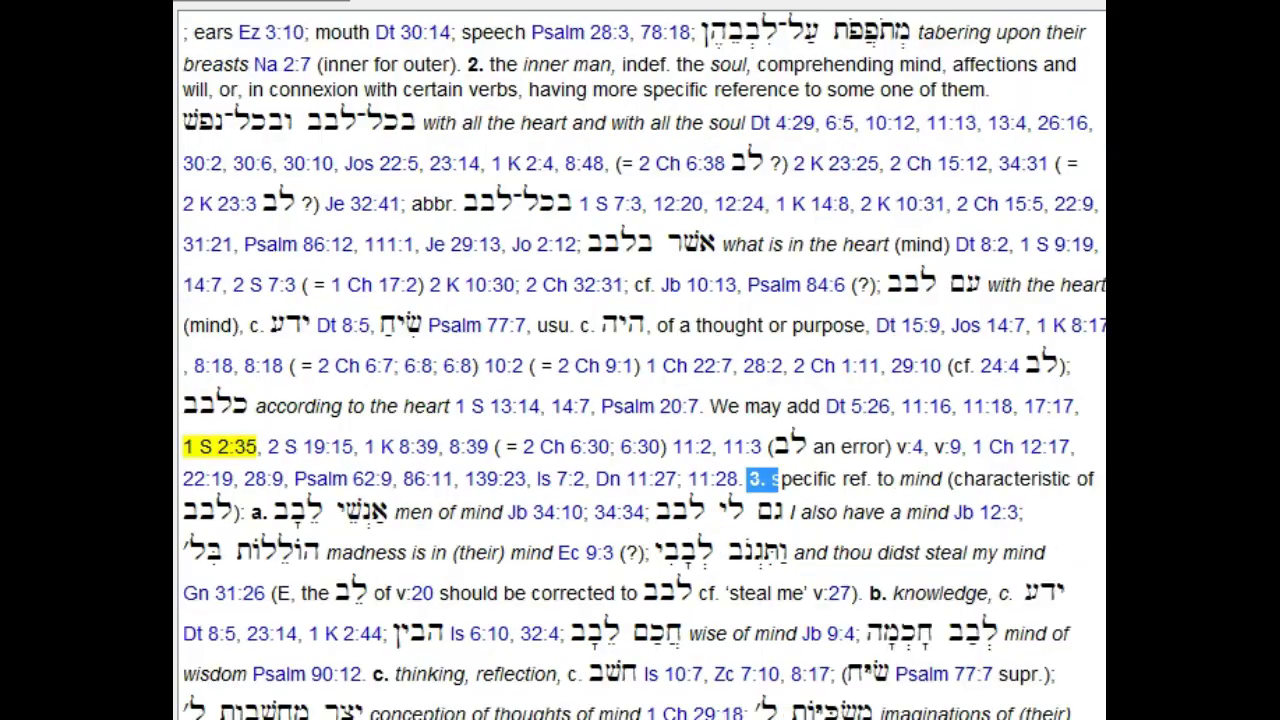
{"action": "scroll", "coordinate": [680, 597], "scroll_direction": "down", "scroll_amount": 3}
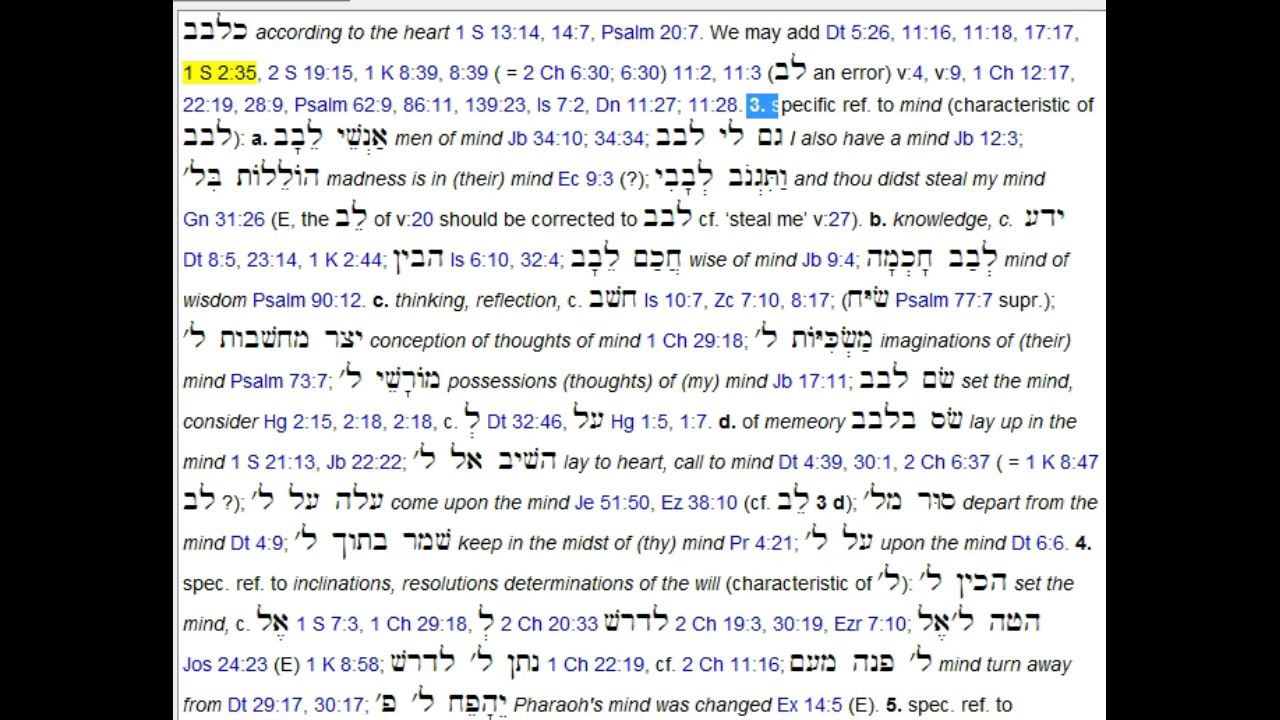
{"action": "scroll", "coordinate": [644, 366], "scroll_direction": "down", "scroll_amount": 5}
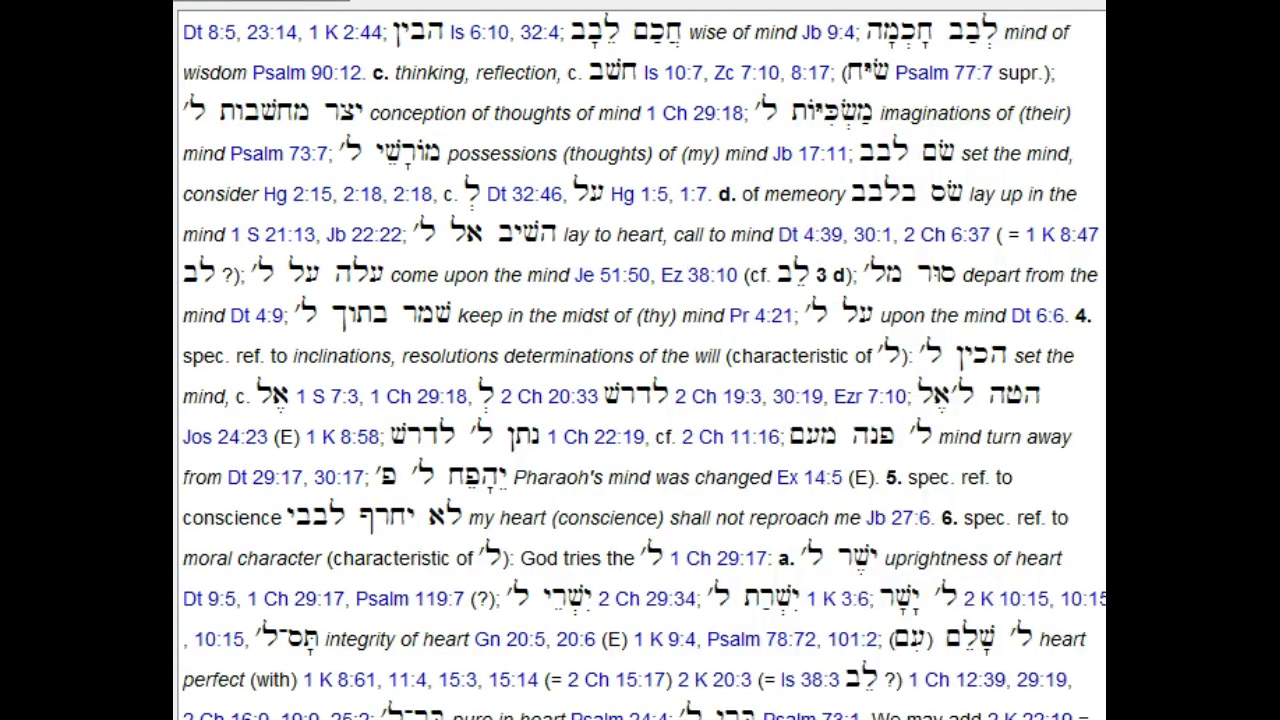
{"action": "scroll", "coordinate": [644, 366], "scroll_direction": "down", "scroll_amount": 2}
{"action": "scroll", "coordinate": [945, 683], "scroll_direction": "down", "scroll_amount": 5}
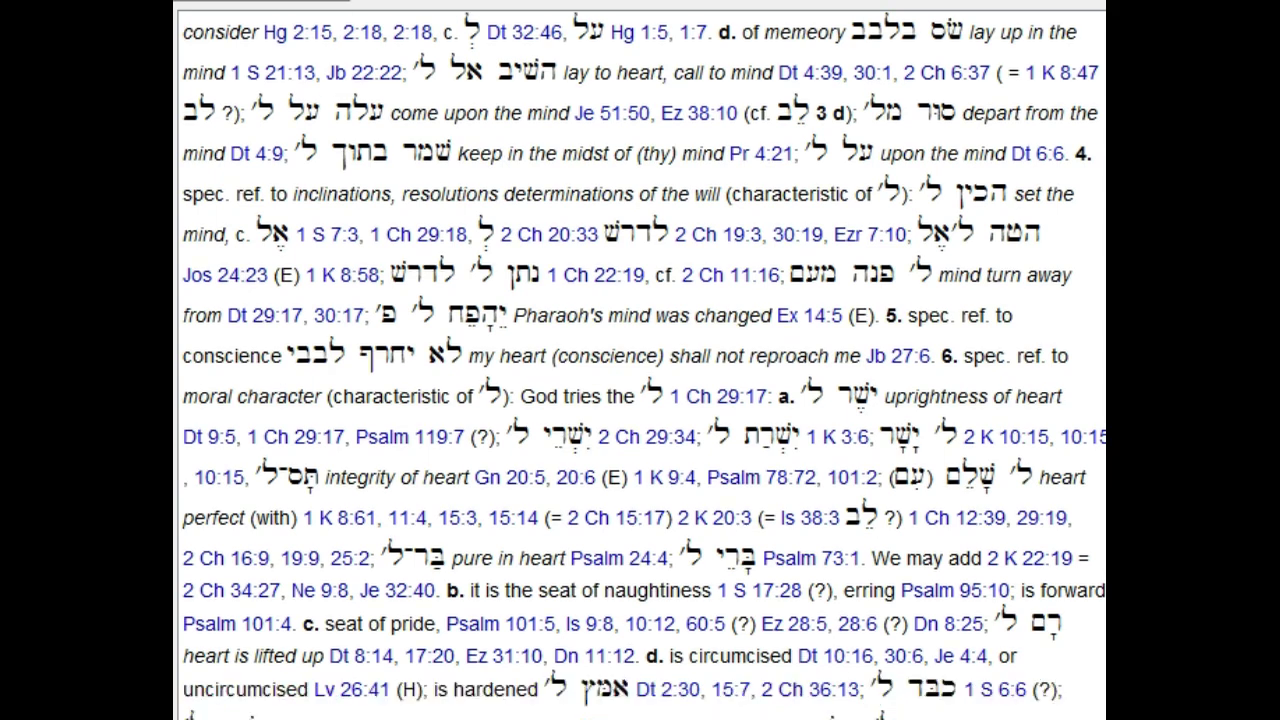
{"action": "scroll", "coordinate": [945, 683], "scroll_direction": "down", "scroll_amount": 12}
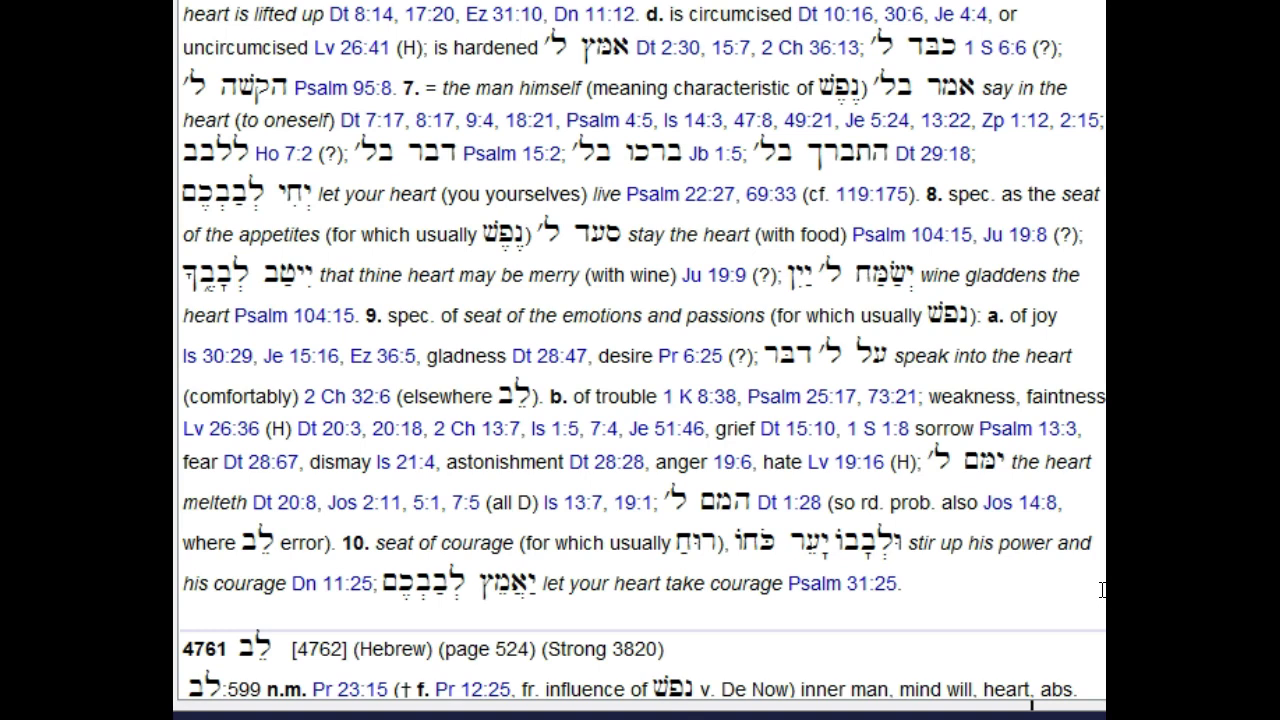
{"action": "scroll", "coordinate": [1101, 590], "scroll_direction": "up", "scroll_amount": 8}
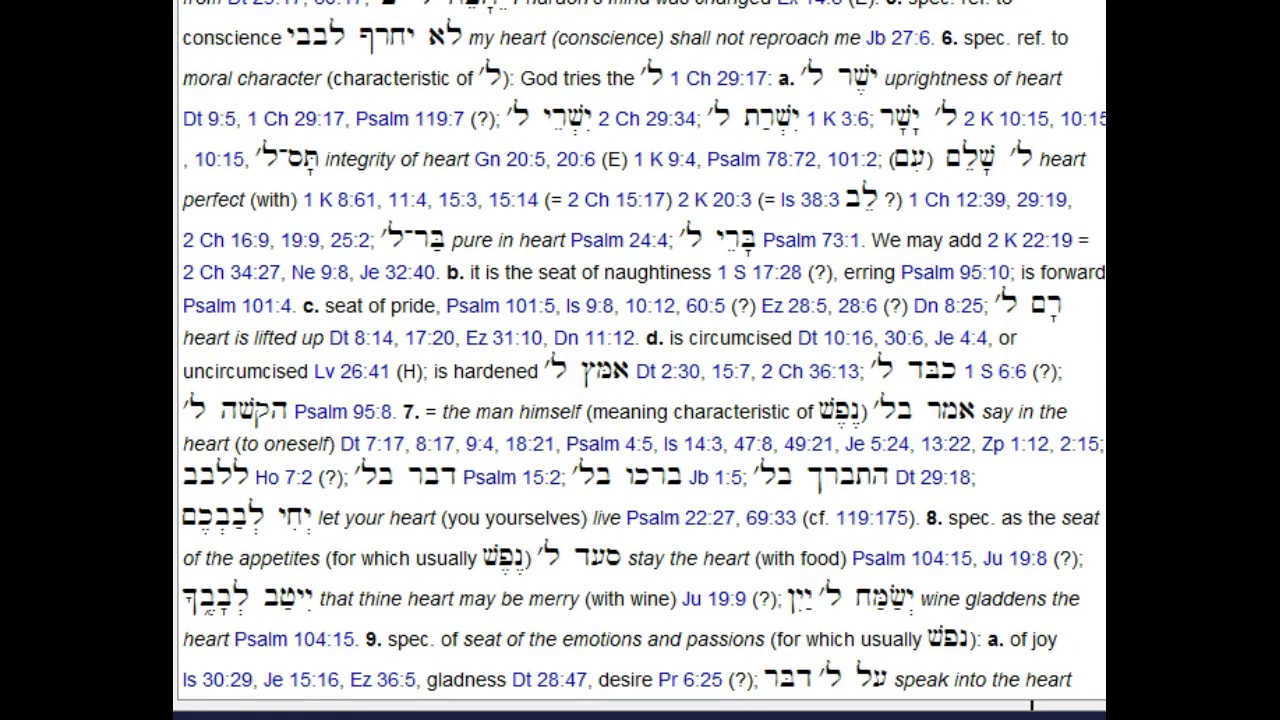
{"action": "scroll", "coordinate": [640, 360], "scroll_direction": "up", "scroll_amount": 6}
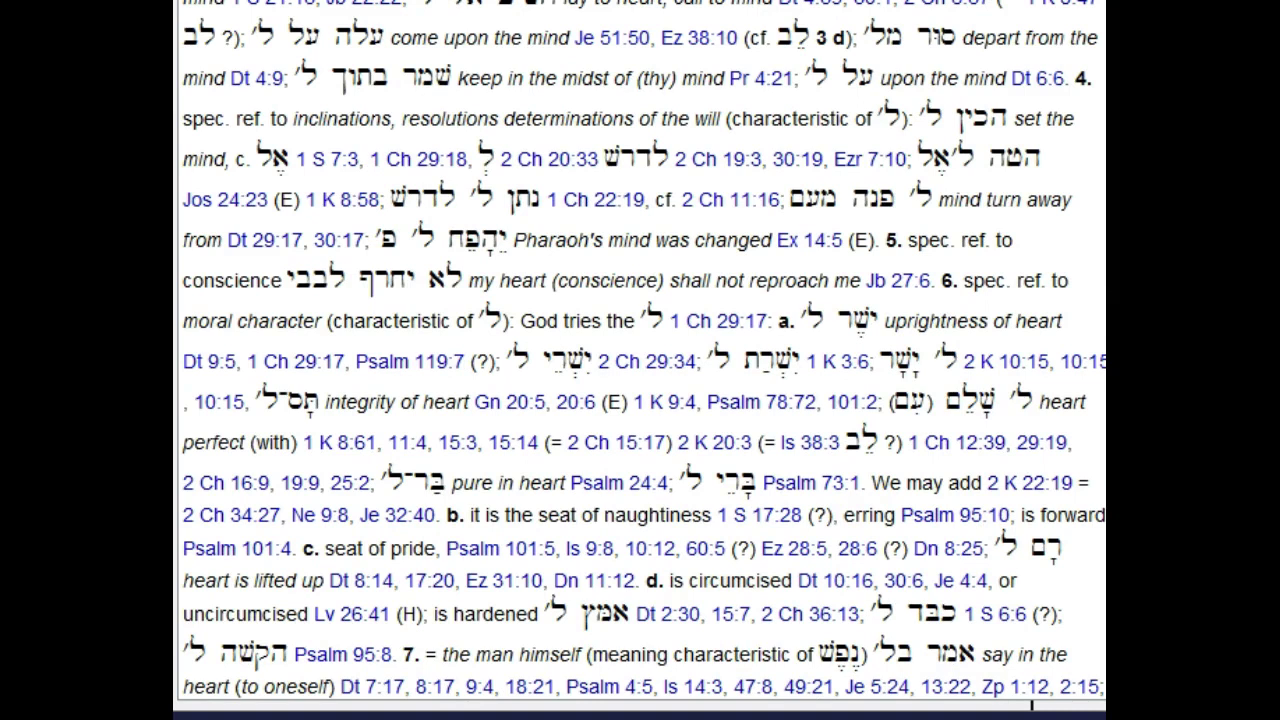
{"action": "scroll", "coordinate": [640, 360], "scroll_direction": "up", "scroll_amount": 6}
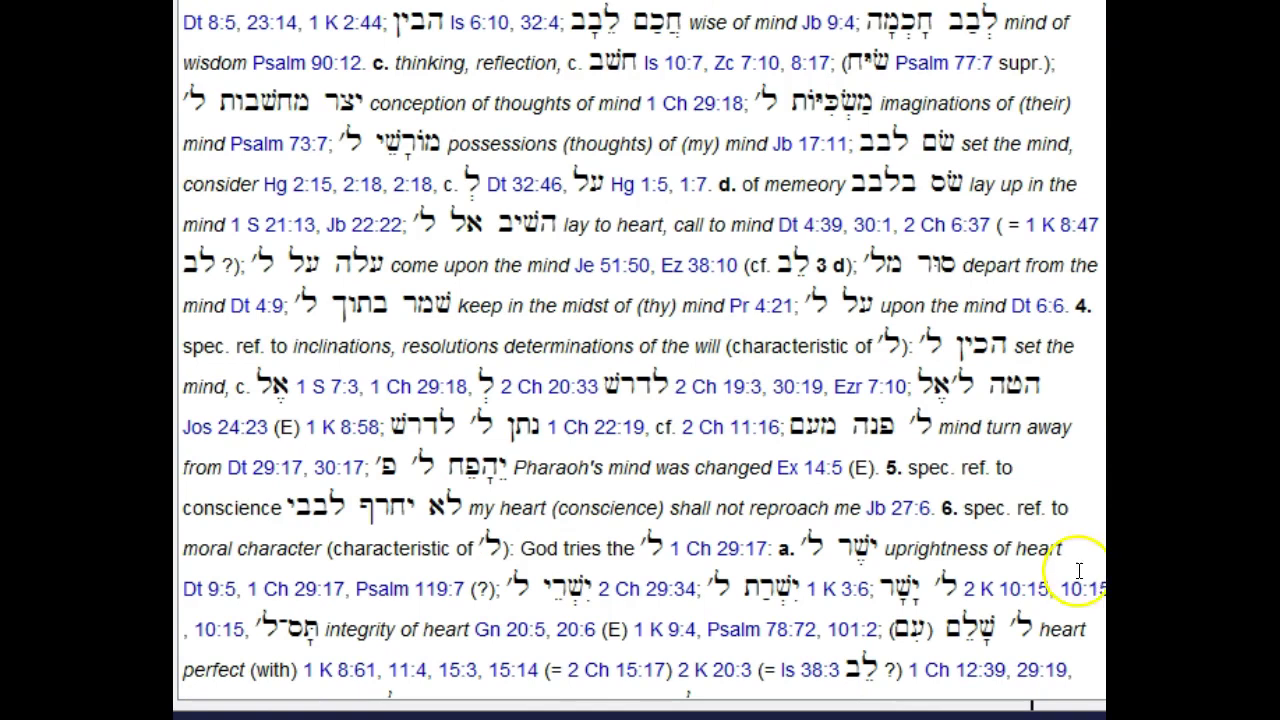
{"action": "scroll", "coordinate": [900, 250], "scroll_direction": "up", "scroll_amount": 5}
{"action": "scroll", "coordinate": [818, 115], "scroll_direction": "up", "scroll_amount": 5}
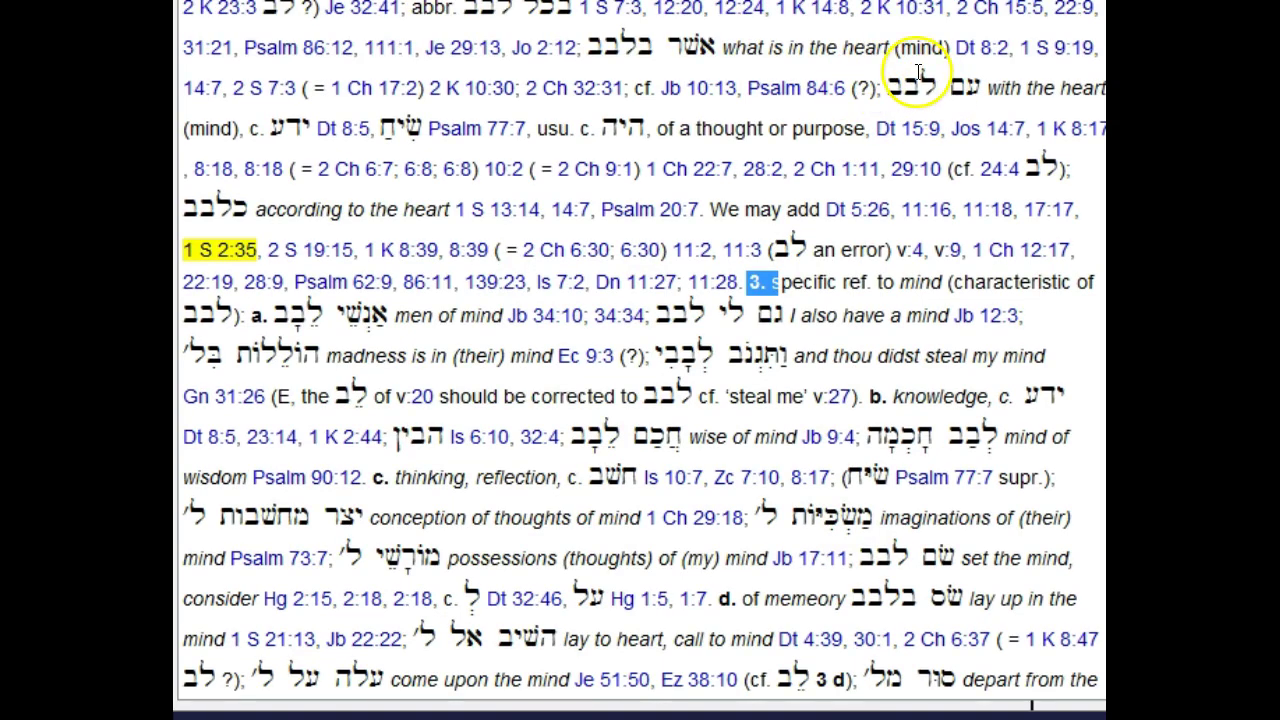
{"action": "scroll", "coordinate": [486, 514], "scroll_direction": "up", "scroll_amount": 4}
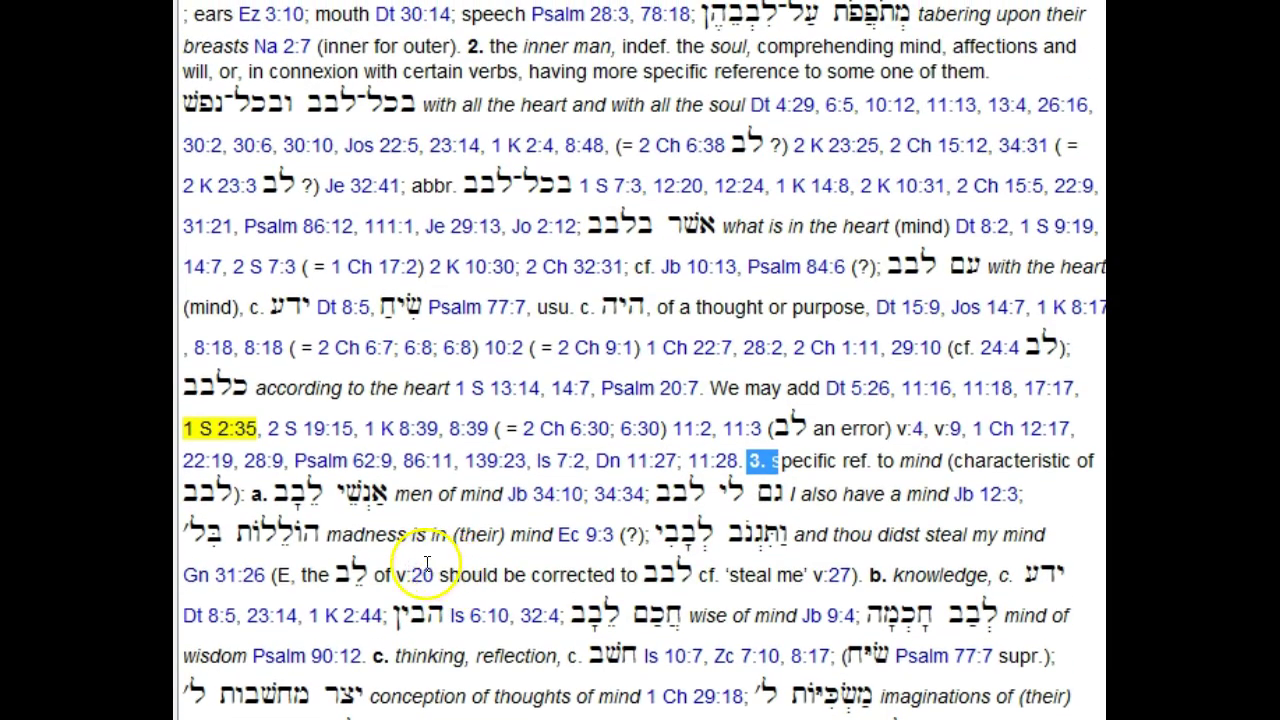
{"action": "scroll", "coordinate": [372, 367], "scroll_direction": "up", "scroll_amount": 3}
{"action": "scroll", "coordinate": [372, 367], "scroll_direction": "up", "scroll_amount": 4}
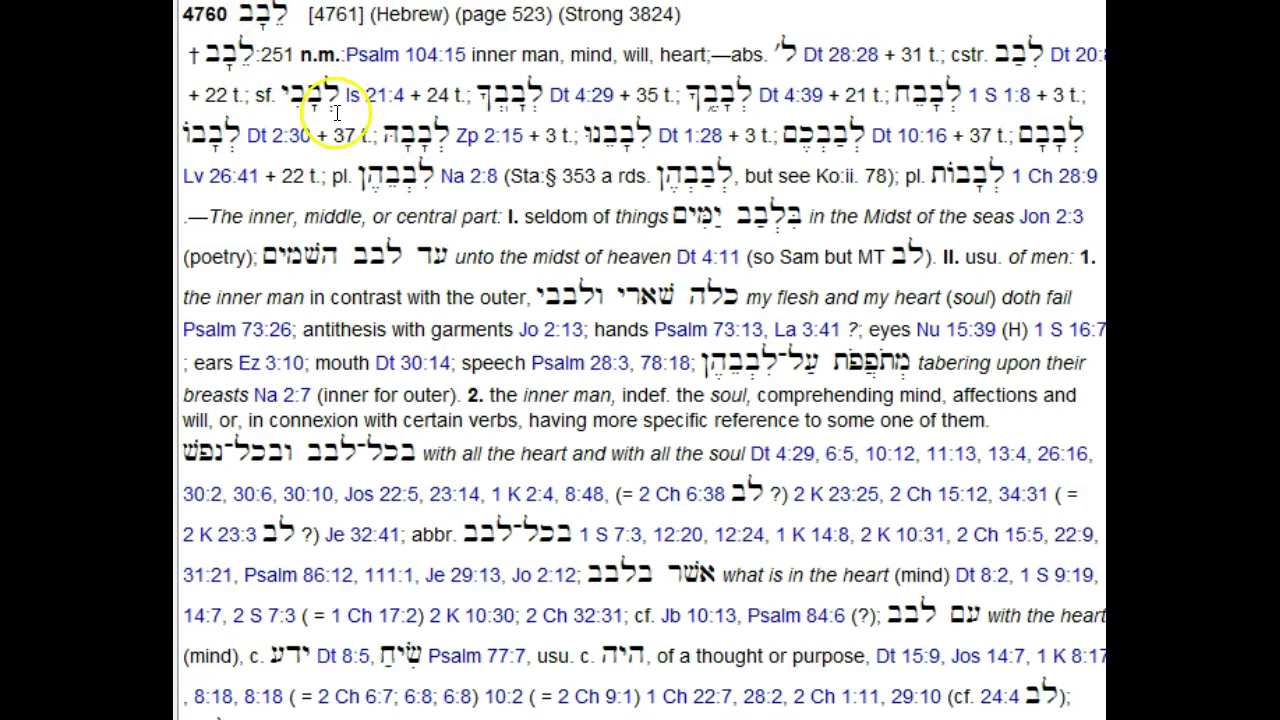
{"action": "scroll", "coordinate": [457, 390], "scroll_direction": "down", "scroll_amount": 4}
{"action": "mouse_move", "coordinate": [552, 418]}
{"action": "scroll", "coordinate": [552, 418], "scroll_direction": "down", "scroll_amount": 4}
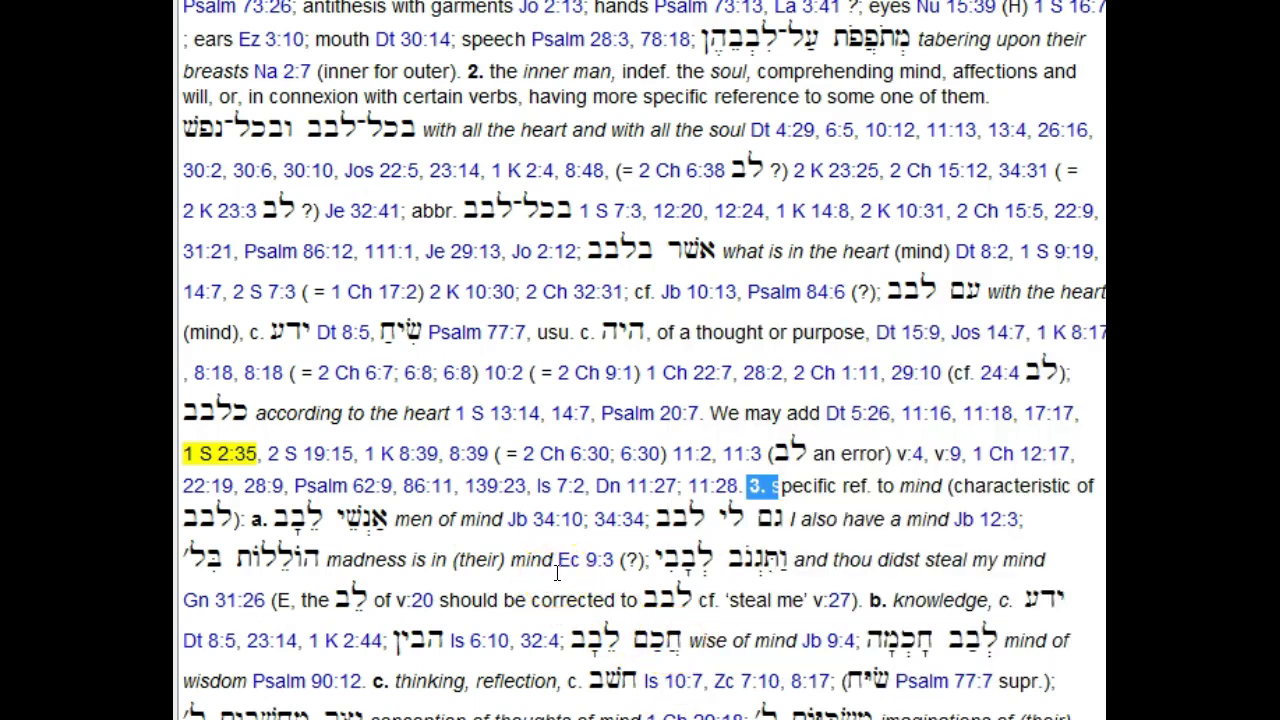
{"action": "mouse_move", "coordinate": [564, 580]}
{"action": "scroll", "coordinate": [190, 700], "scroll_direction": "down", "scroll_amount": 3}
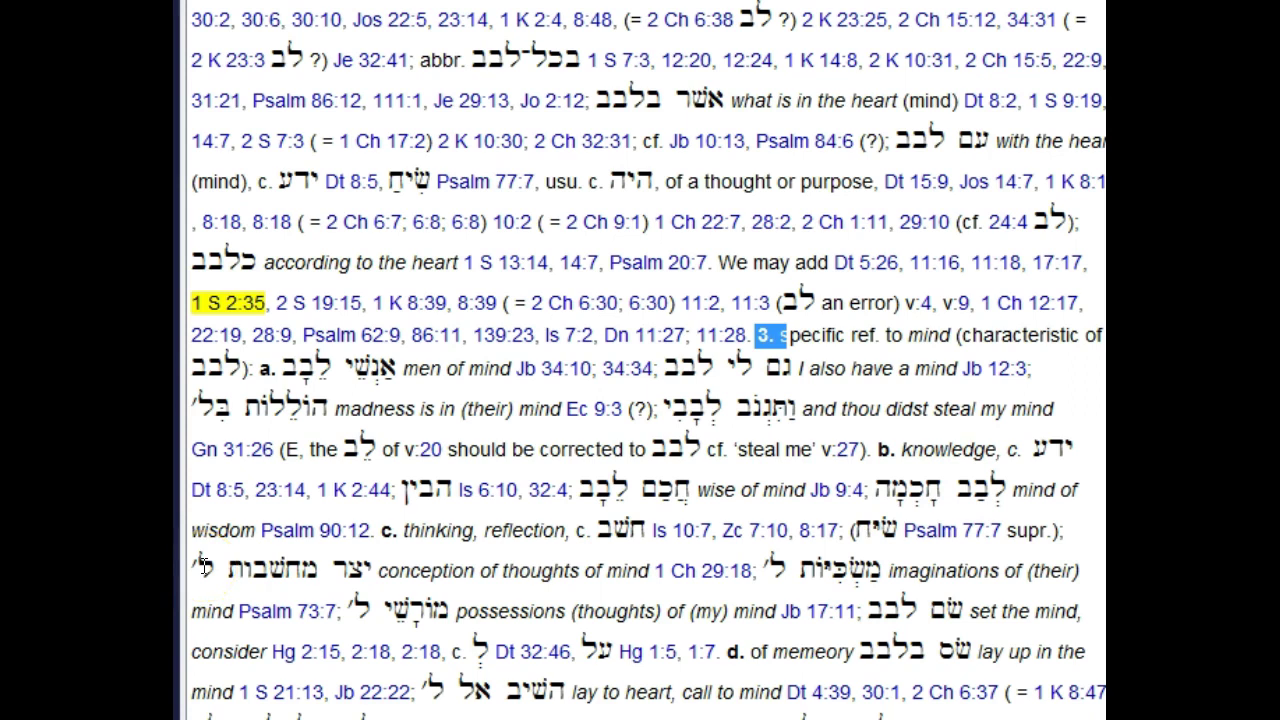
{"action": "scroll", "coordinate": [200, 566], "scroll_direction": "down", "scroll_amount": 1}
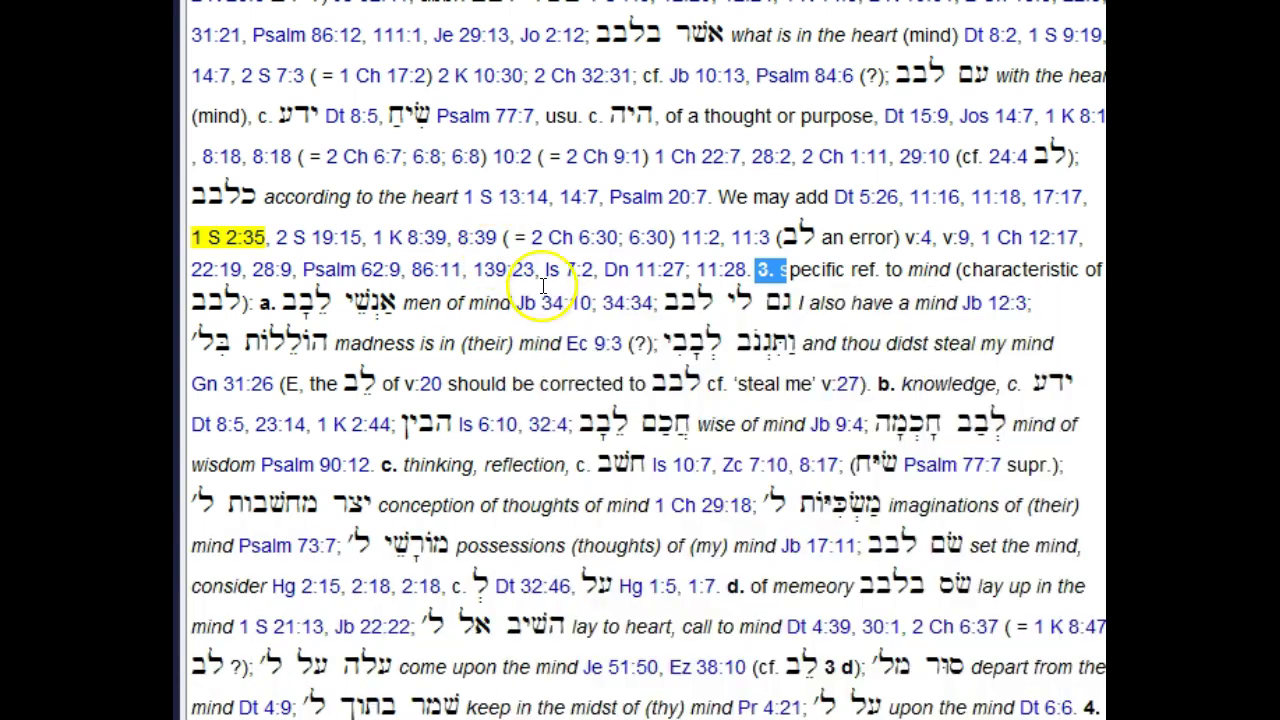
{"action": "scroll", "coordinate": [929, 314], "scroll_direction": "up", "scroll_amount": 3}
{"action": "mouse_move", "coordinate": [950, 302]}
{"action": "scroll", "coordinate": [950, 302], "scroll_direction": "up", "scroll_amount": 2}
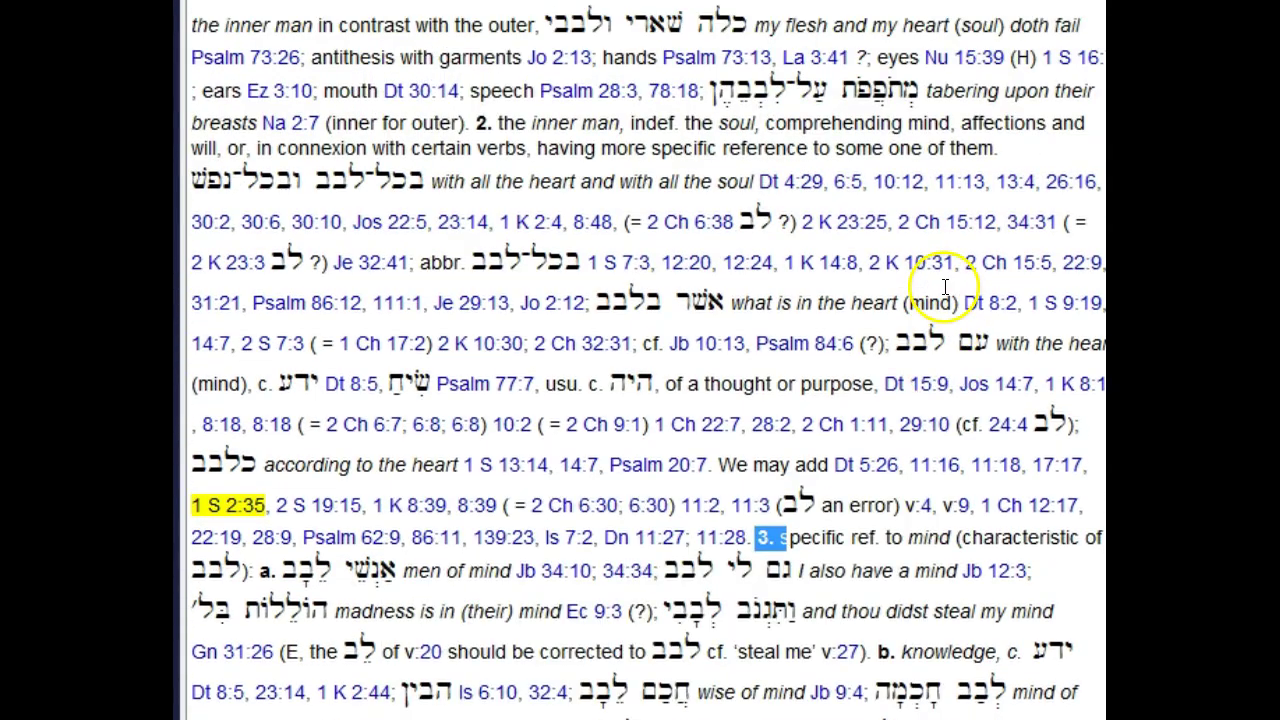
{"action": "scroll", "coordinate": [940, 260], "scroll_direction": "up", "scroll_amount": 3}
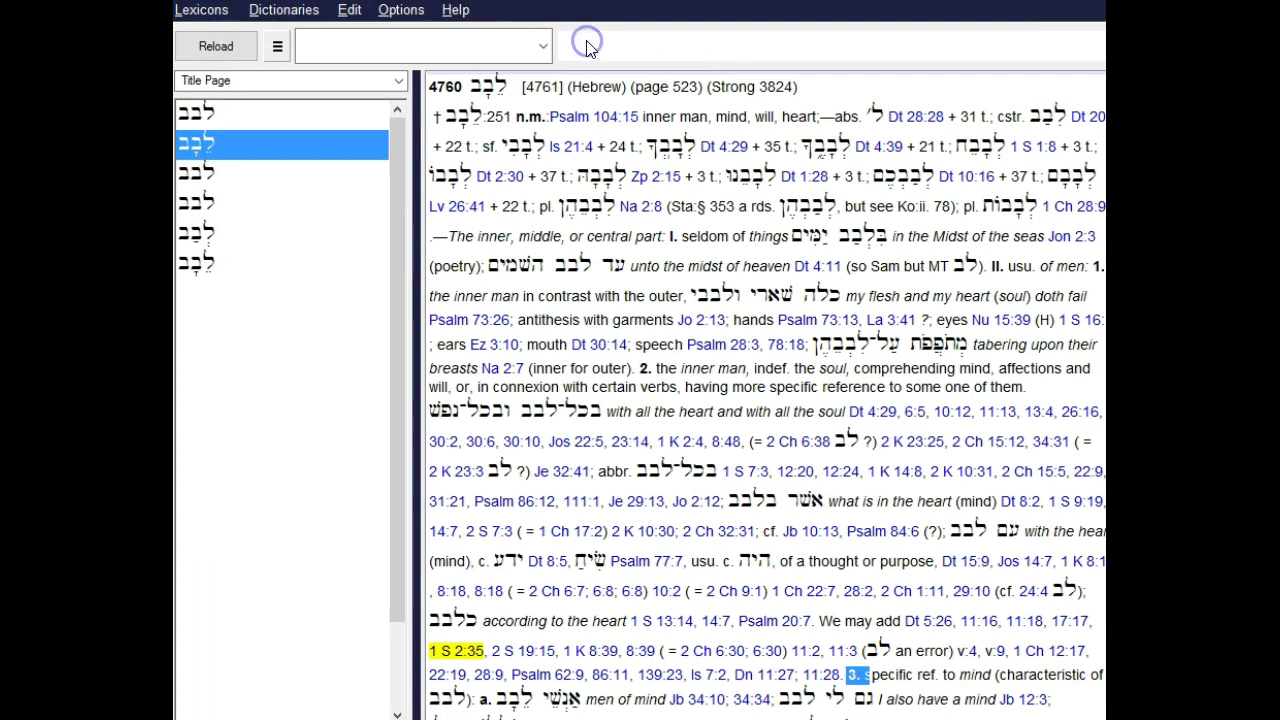
{"action": "left_click", "coordinate": [587, 47]}
Search the לבב entry for Hebrew שלם, landing on 'integrity of heart' in sense 6
{"action": "left_click", "coordinate": [351, 12]}
{"action": "left_click", "coordinate": [376, 88]}
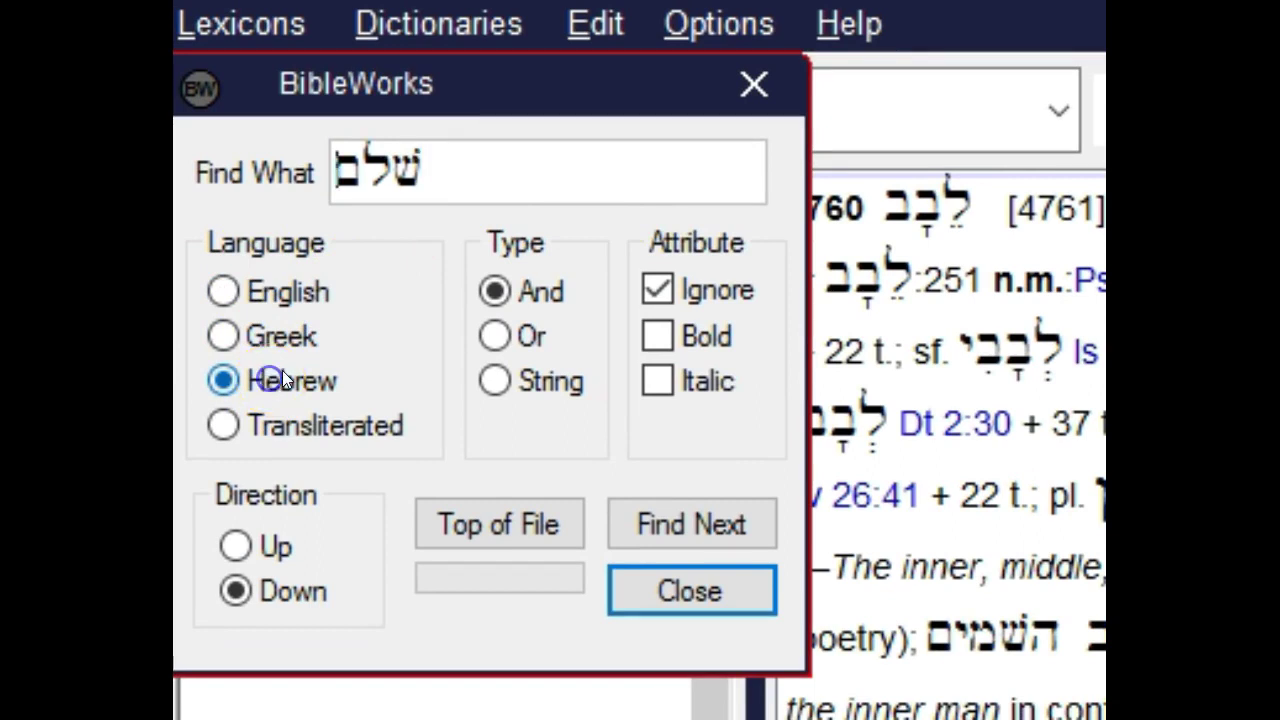
{"action": "left_click", "coordinate": [428, 182]}
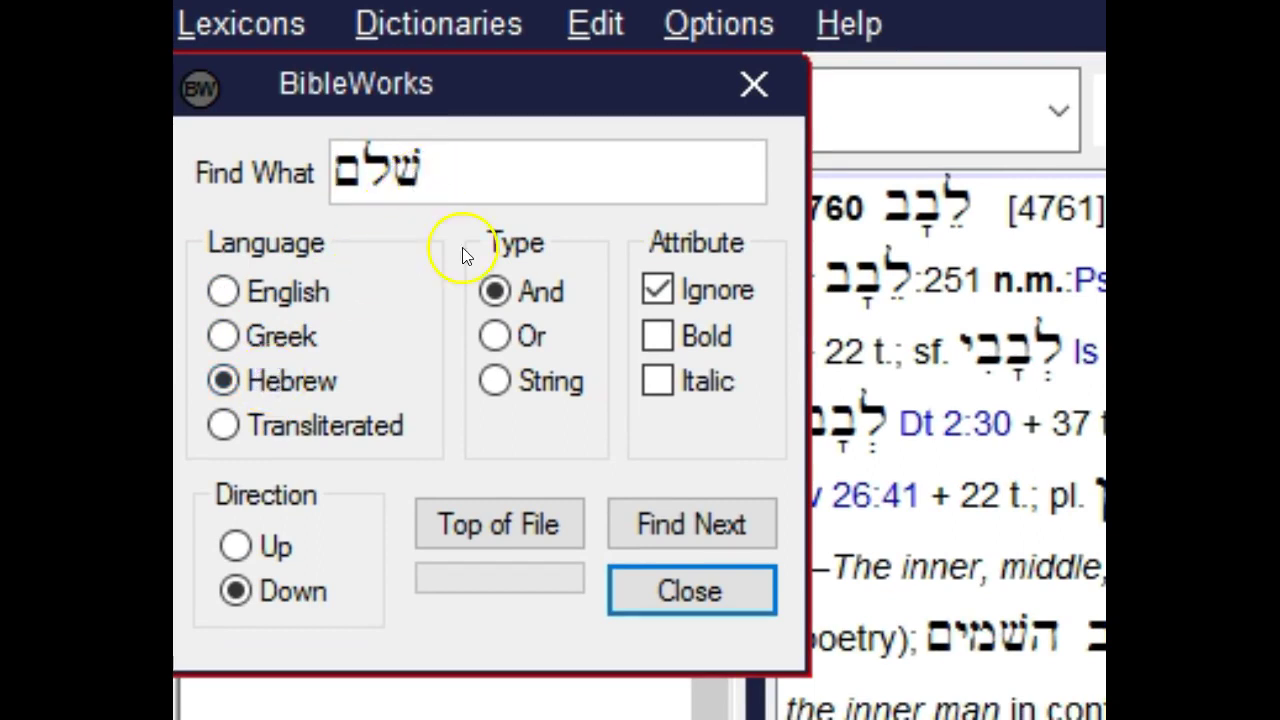
{"action": "left_click", "coordinate": [679, 525]}
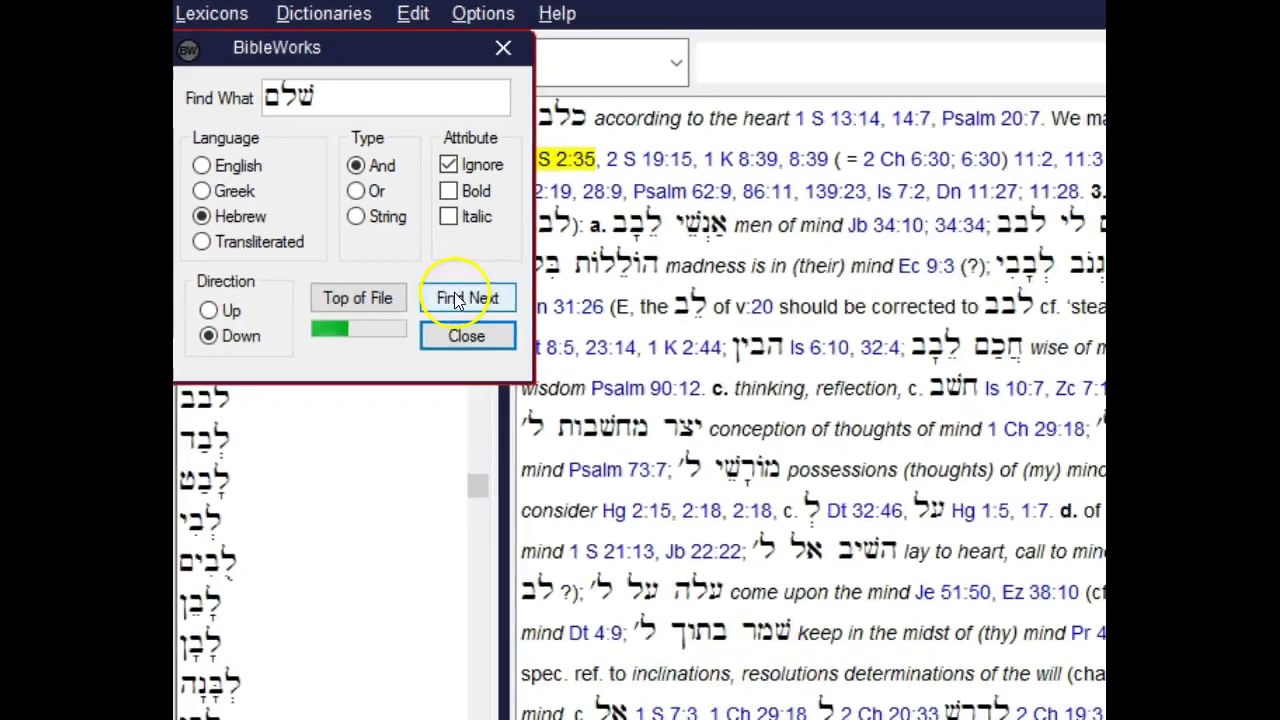
{"action": "scroll", "coordinate": [1064, 600], "scroll_direction": "down", "scroll_amount": 1}
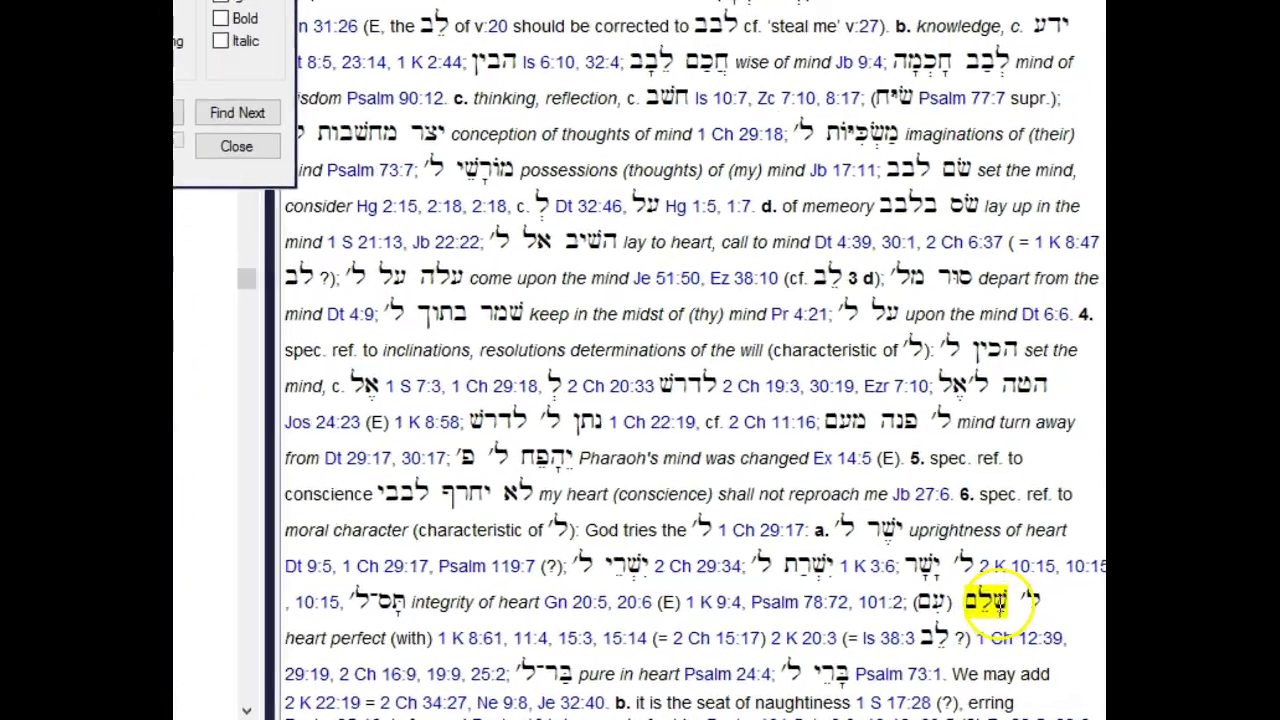
{"action": "mouse_move", "coordinate": [1024, 649]}
{"action": "mouse_move", "coordinate": [383, 572]}
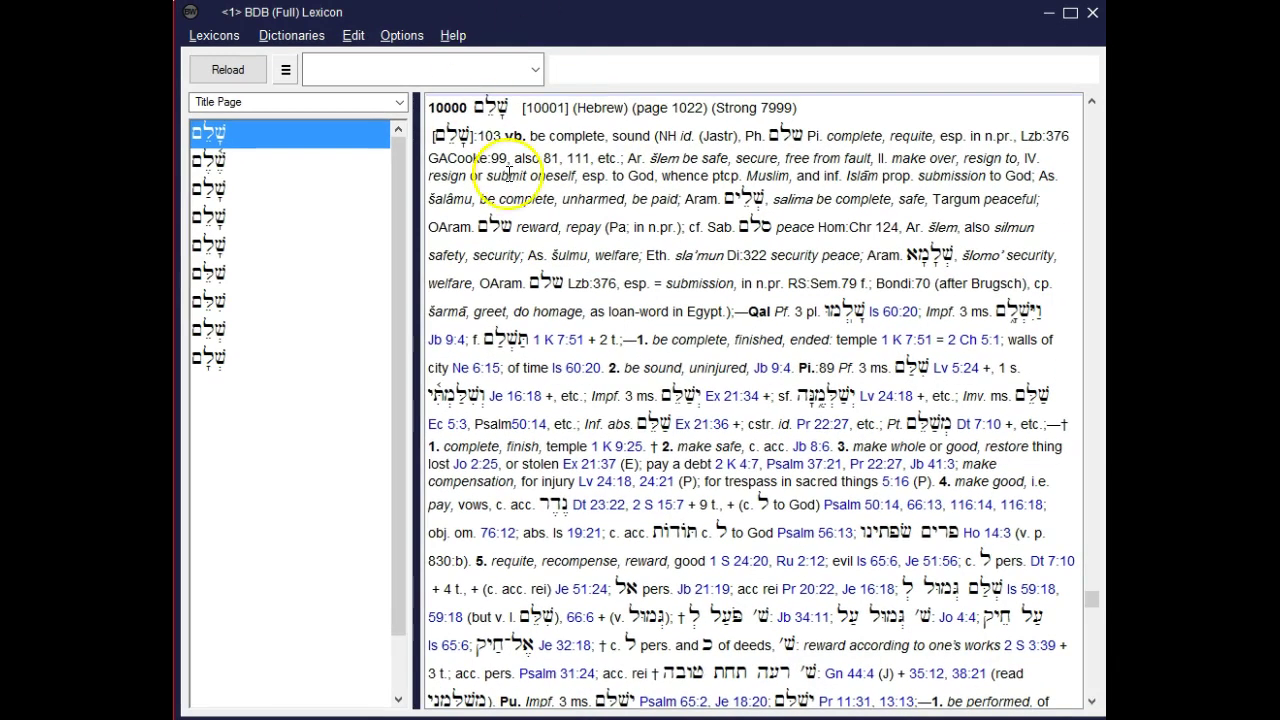
Open the first שלם entry and find לבב in it at 'a mind at peace with'
{"action": "left_click", "coordinate": [246, 141]}
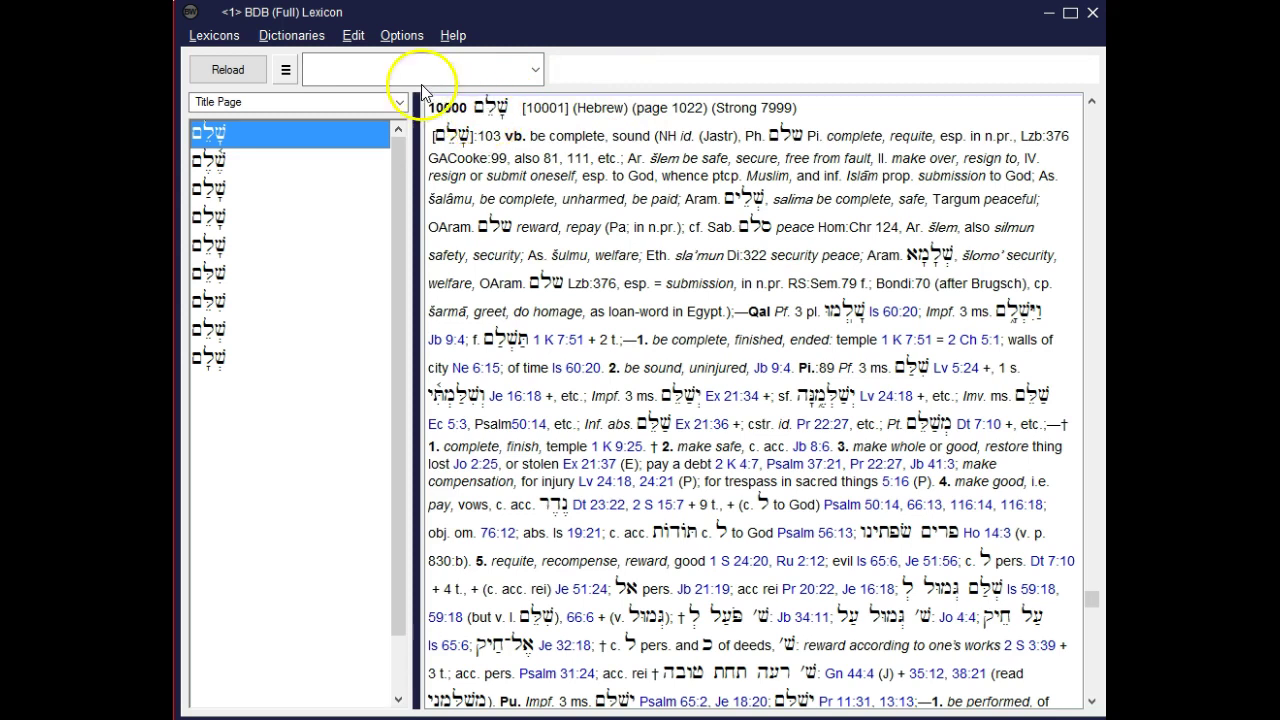
{"action": "left_click", "coordinate": [354, 36]}
{"action": "left_click", "coordinate": [370, 108]}
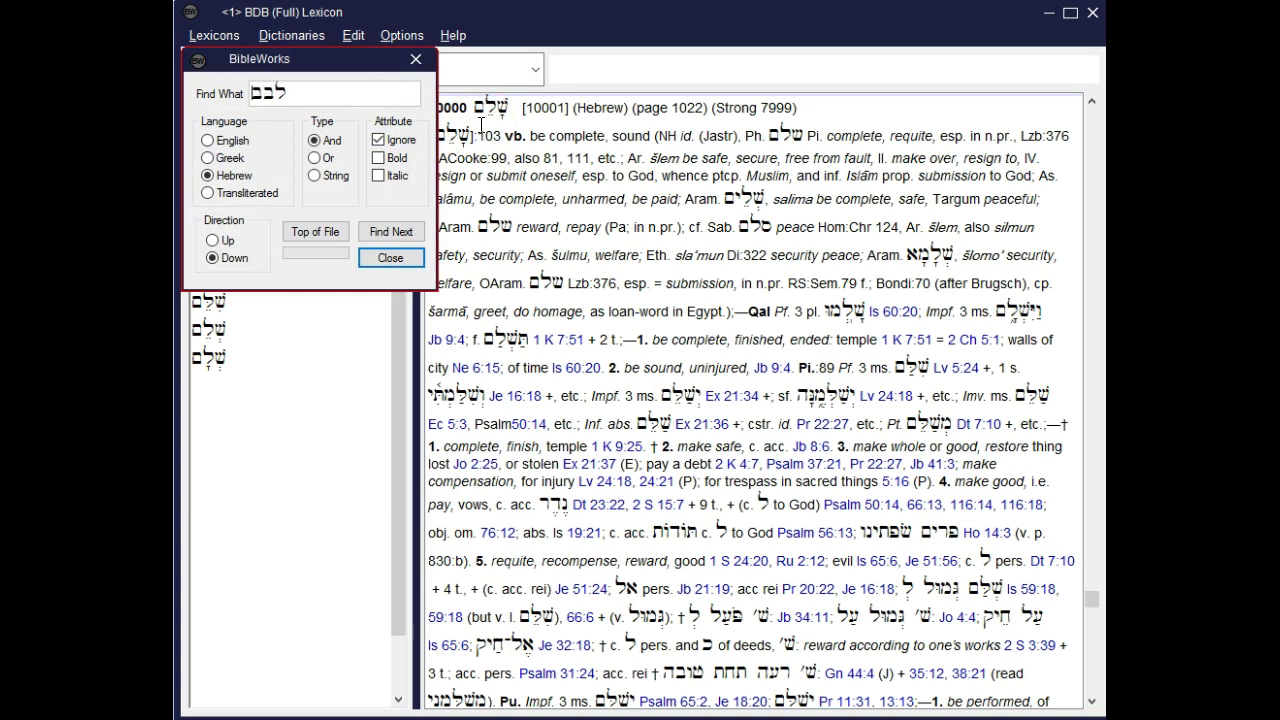
{"action": "key", "text": "Return"}
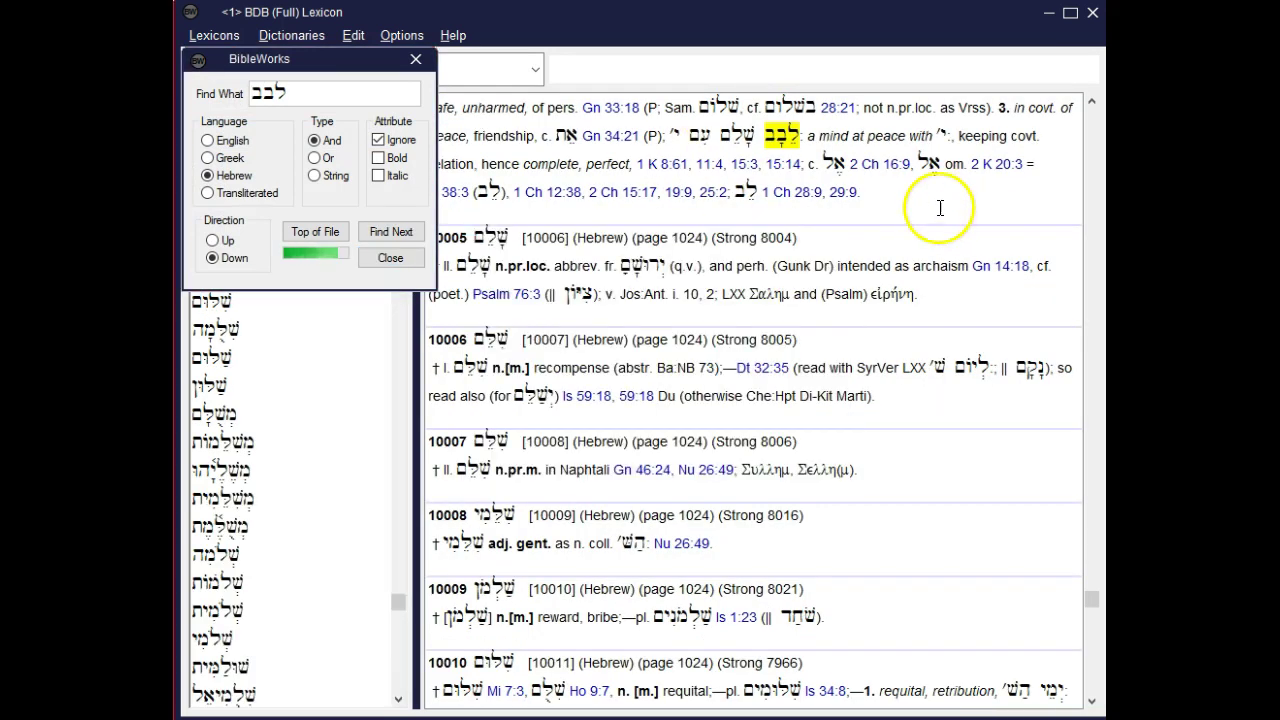
{"action": "left_click", "coordinate": [416, 59]}
{"action": "mouse_move", "coordinate": [885, 185]}
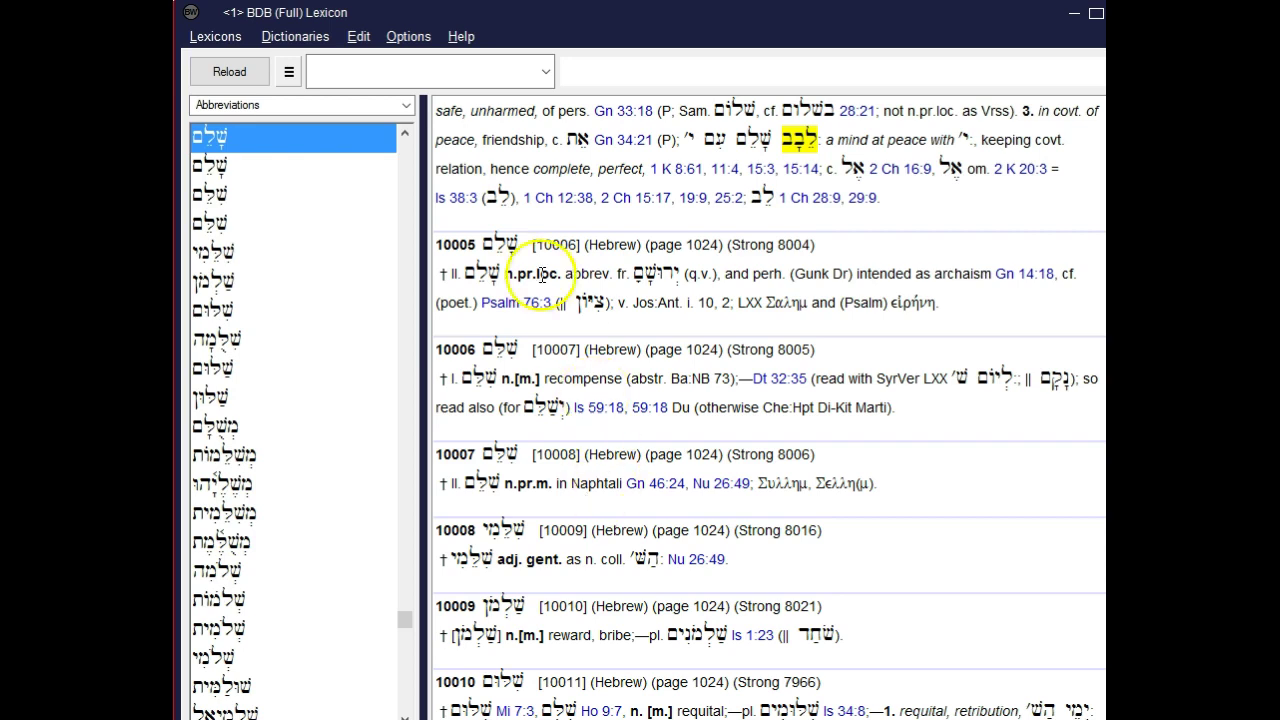
Switch the lexicon view to the BDB Abbreviations section
{"action": "left_click", "coordinate": [409, 105]}
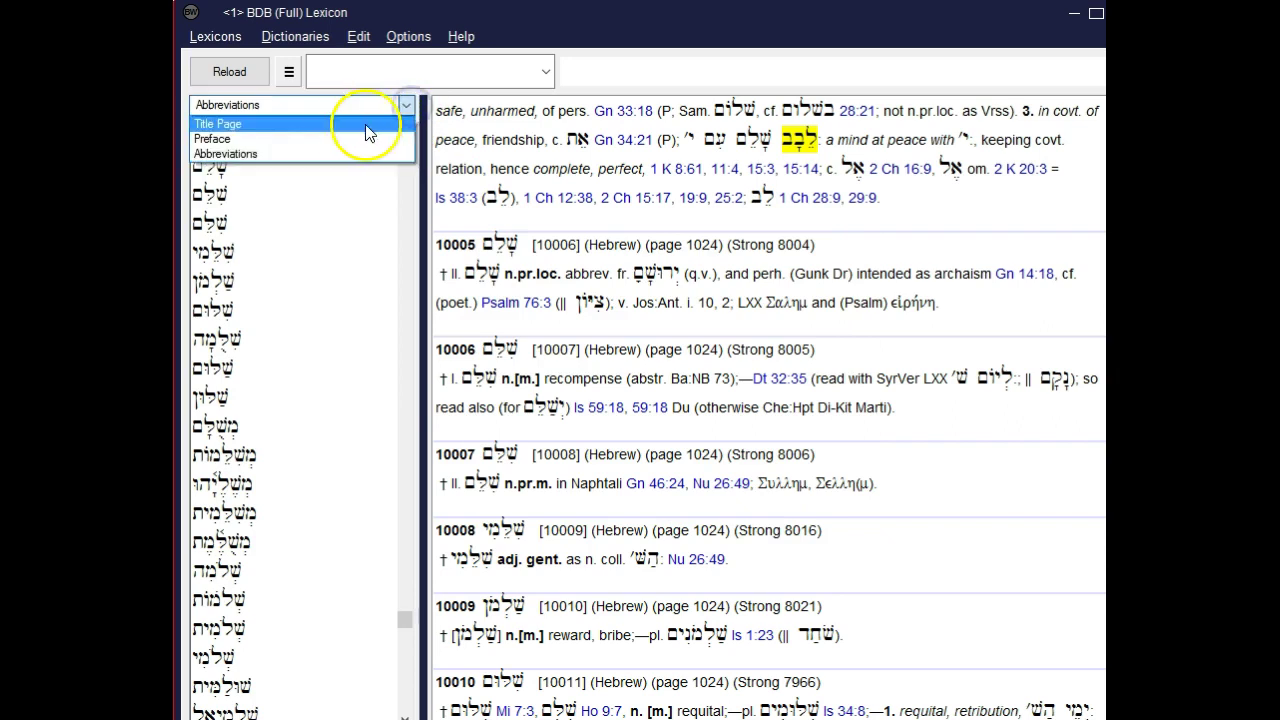
{"action": "left_click", "coordinate": [236, 153]}
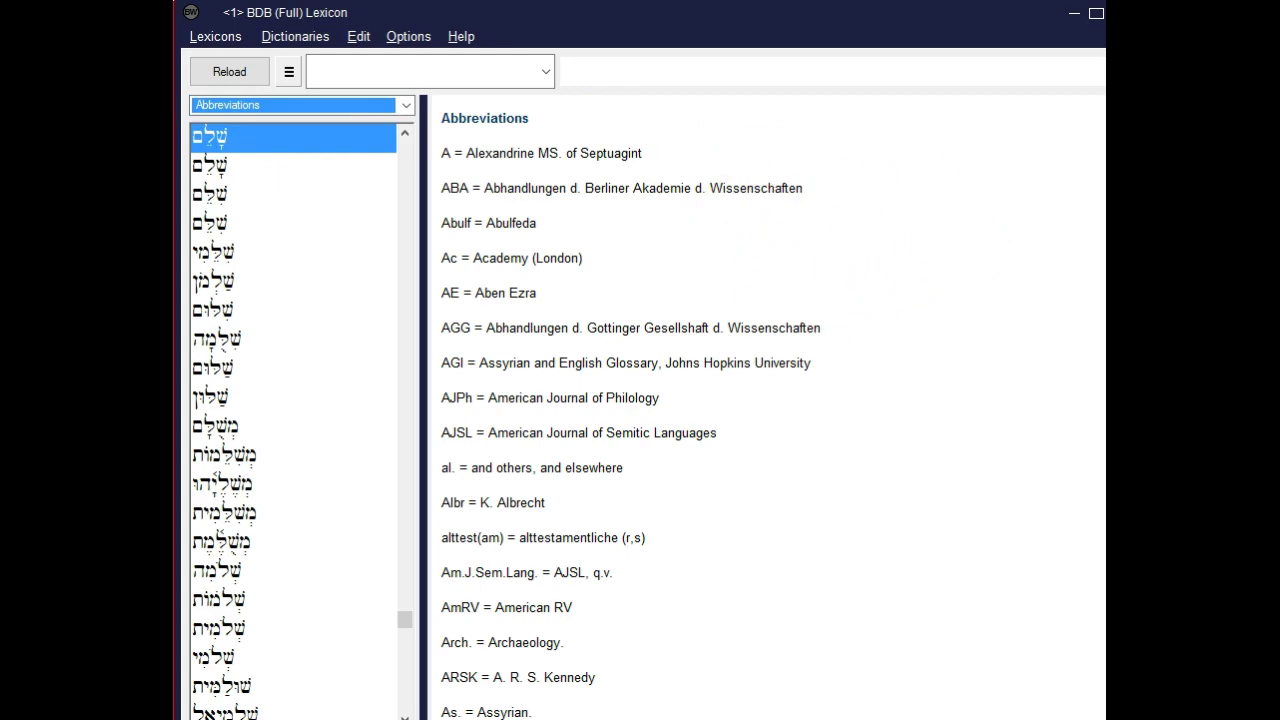
{"action": "scroll", "coordinate": [765, 400], "scroll_direction": "down", "scroll_amount": 20}
{"action": "scroll", "coordinate": [765, 400], "scroll_direction": "up", "scroll_amount": 20}
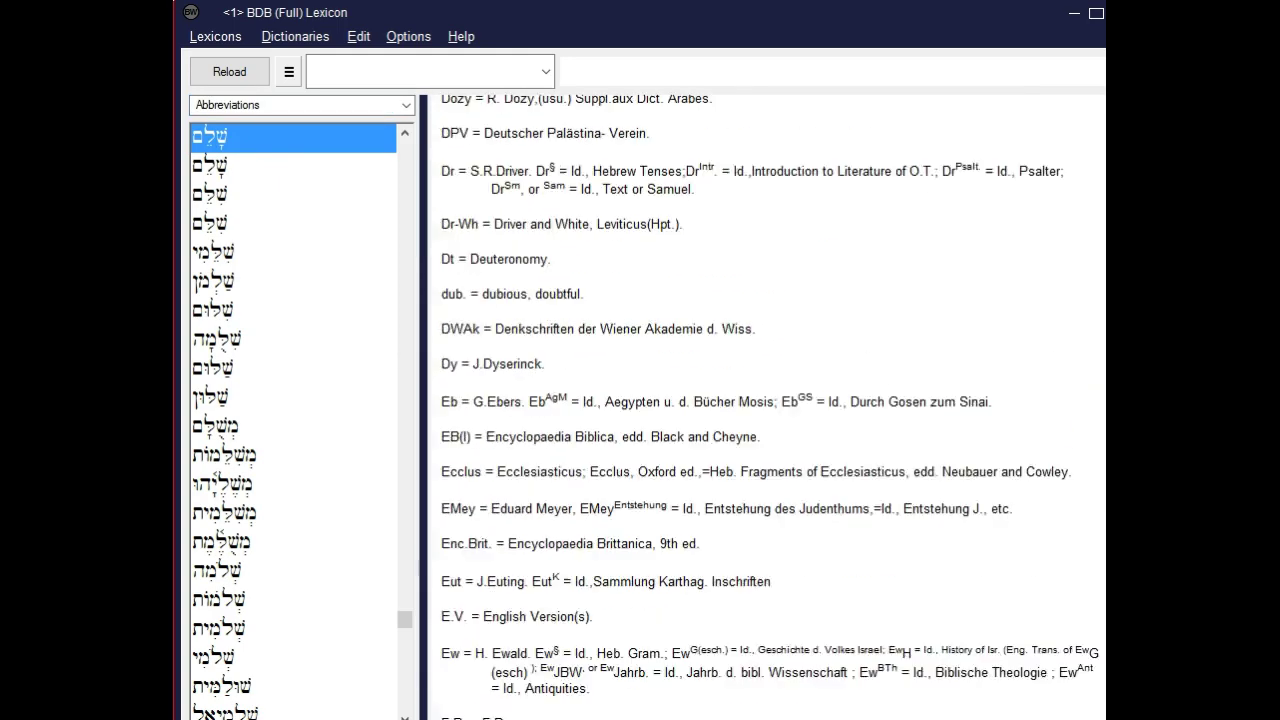
{"action": "scroll", "coordinate": [765, 400], "scroll_direction": "up", "scroll_amount": 10}
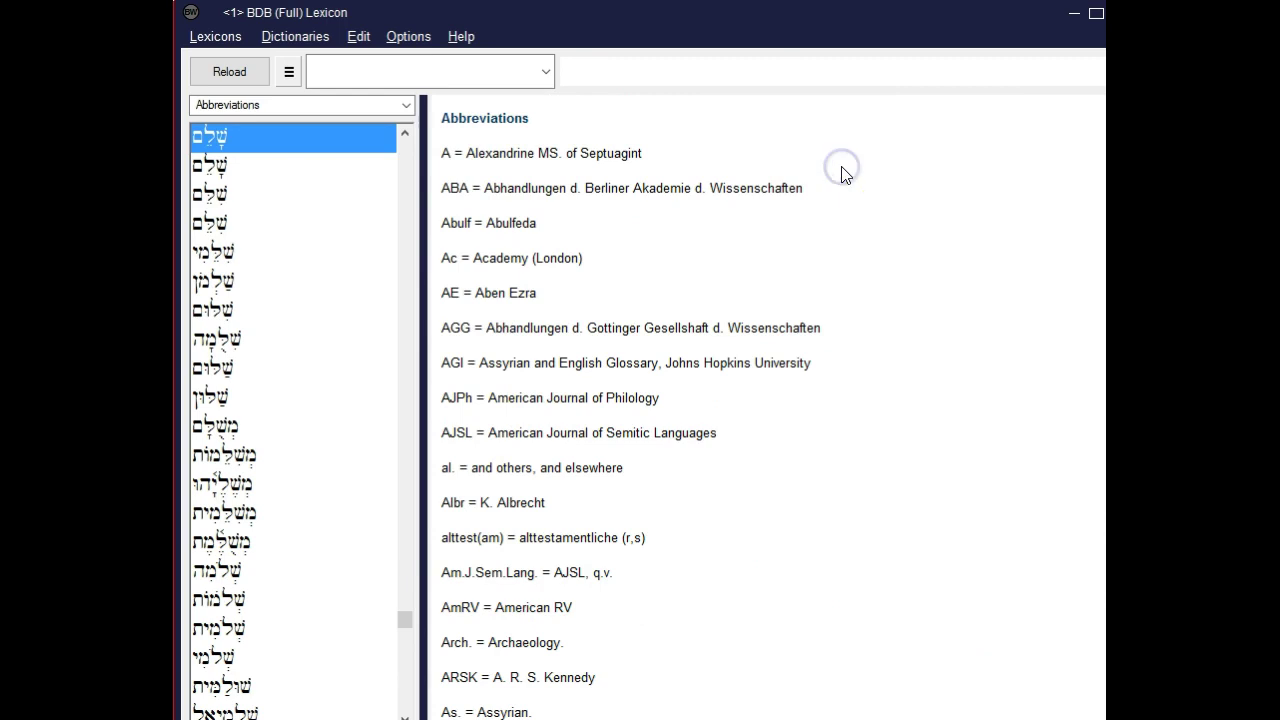
Find Gie as a whole word, revealing 'Gie = F.Giesebrecht.'
{"action": "key", "text": "ctrl+f"}
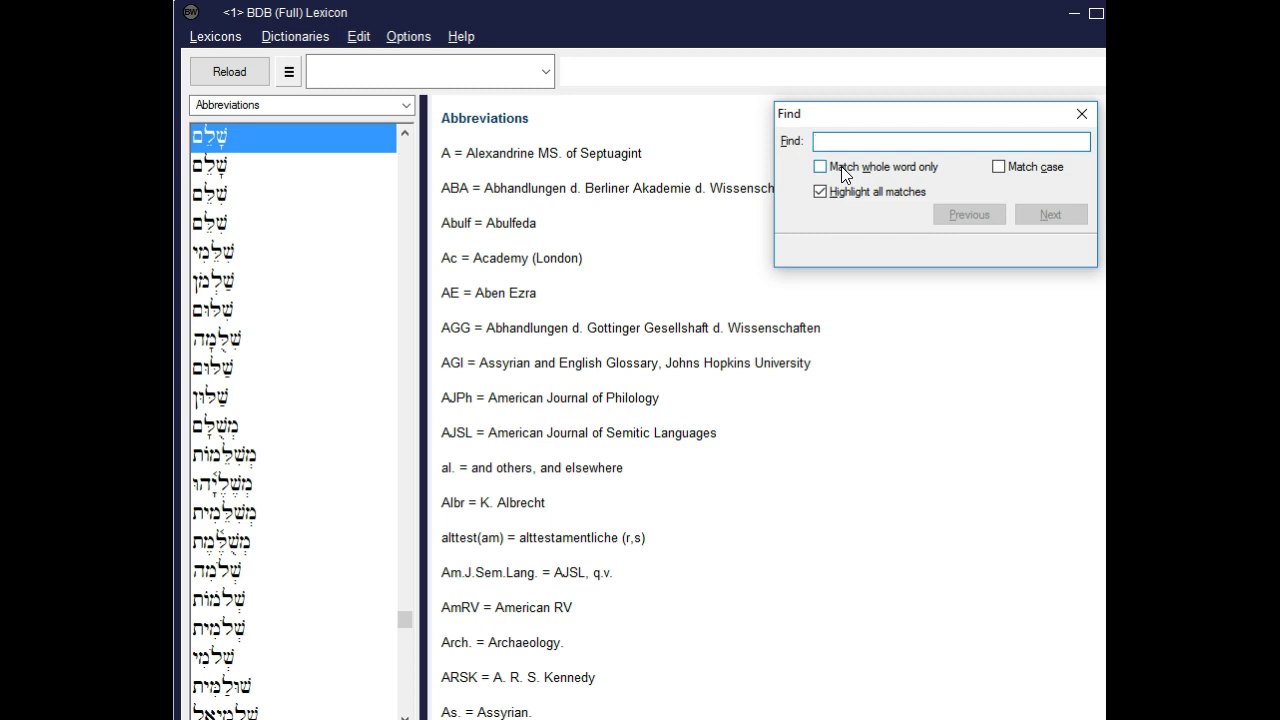
{"action": "type", "text": "Gie"}
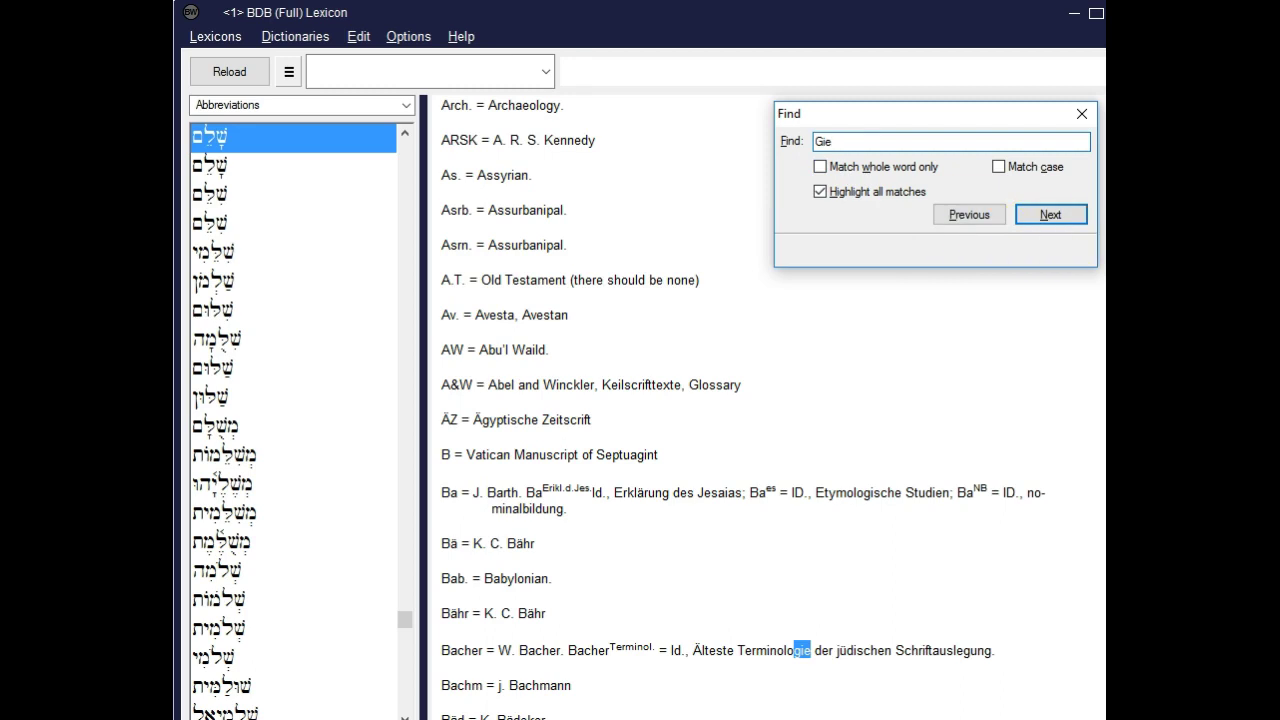
{"action": "left_click", "coordinate": [922, 168]}
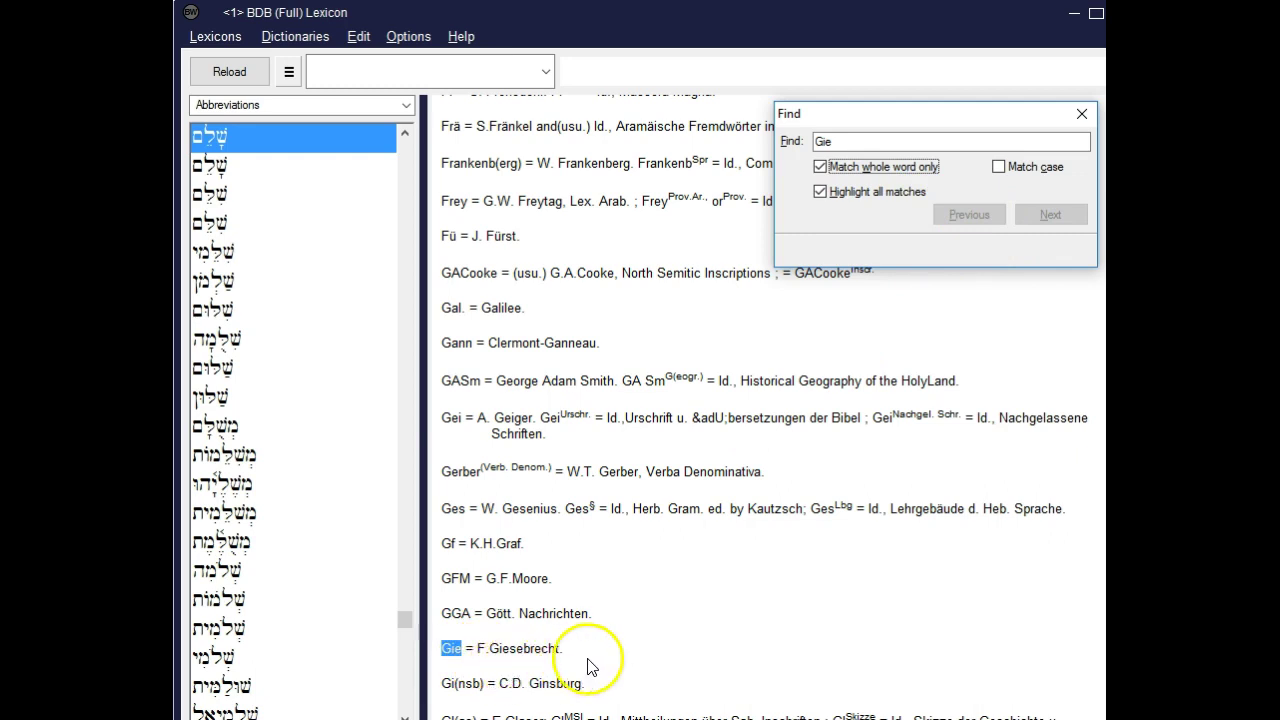
{"action": "scroll", "coordinate": [614, 667], "scroll_direction": "down", "scroll_amount": 3}
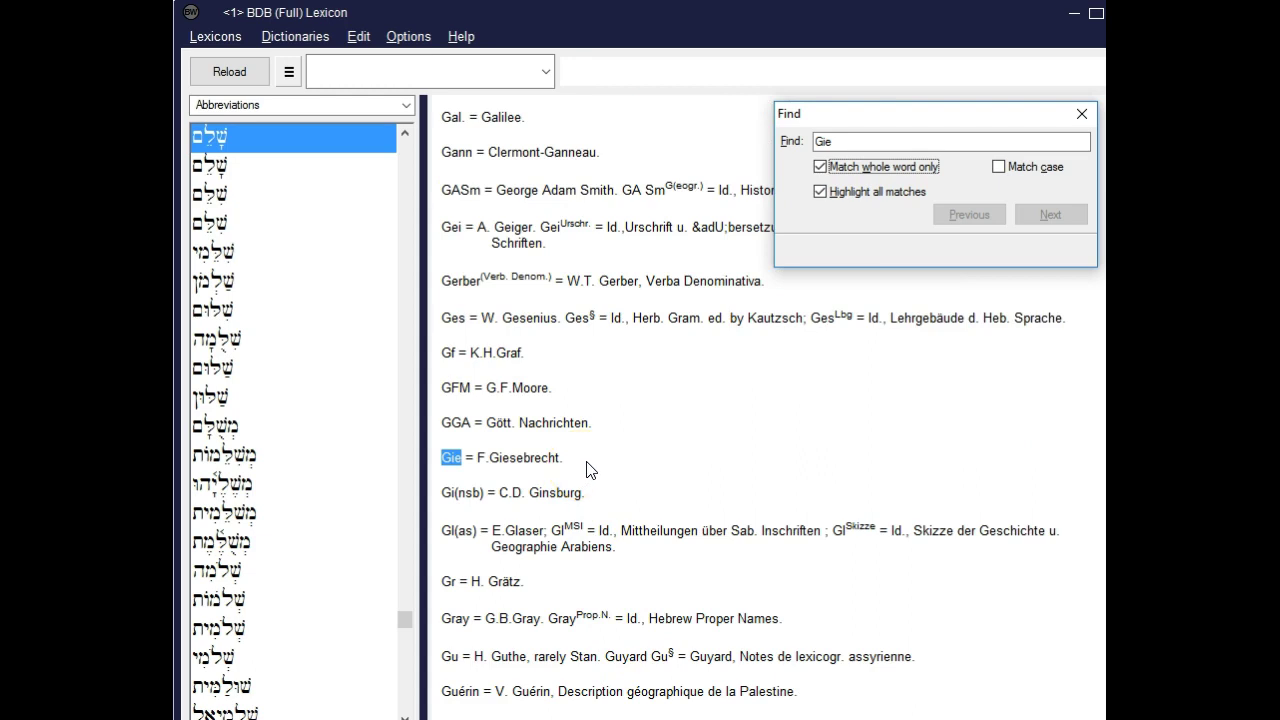
{"action": "scroll", "coordinate": [587, 472], "scroll_direction": "down", "scroll_amount": 3}
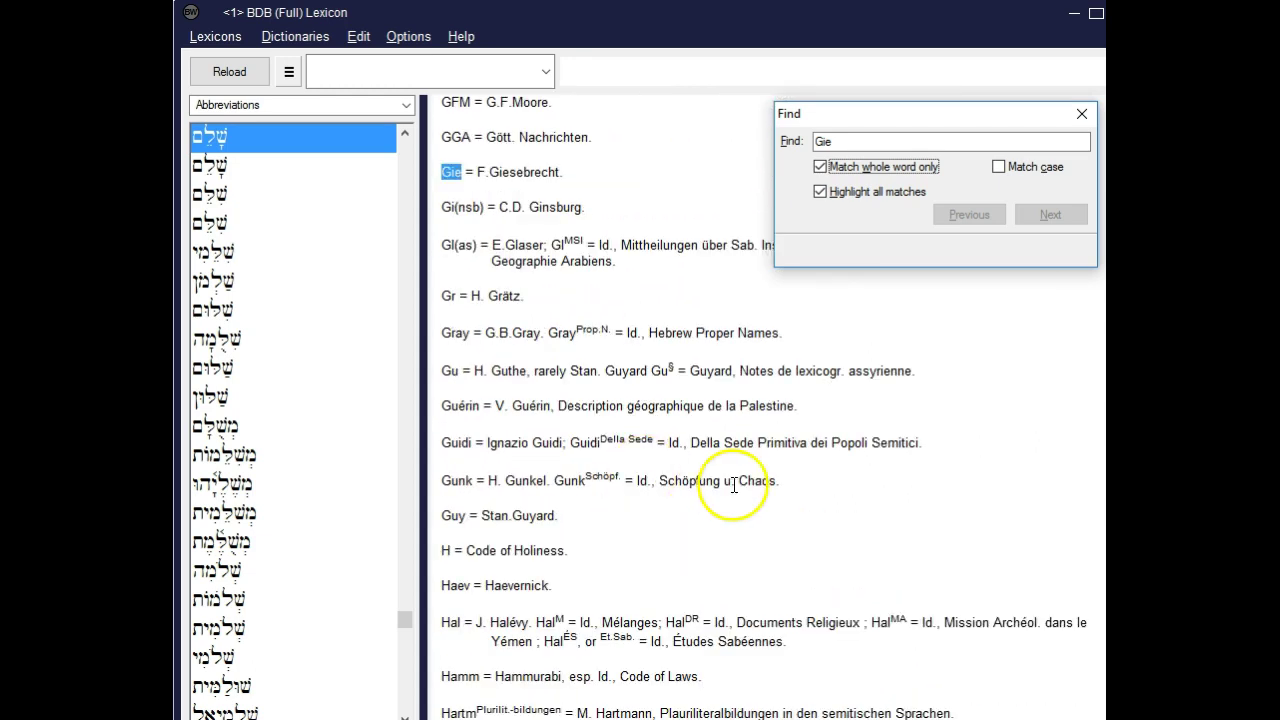
View the BDB Title Page, then switch to the Preface section
{"action": "left_click", "coordinate": [341, 105]}
{"action": "left_click", "coordinate": [332, 127]}
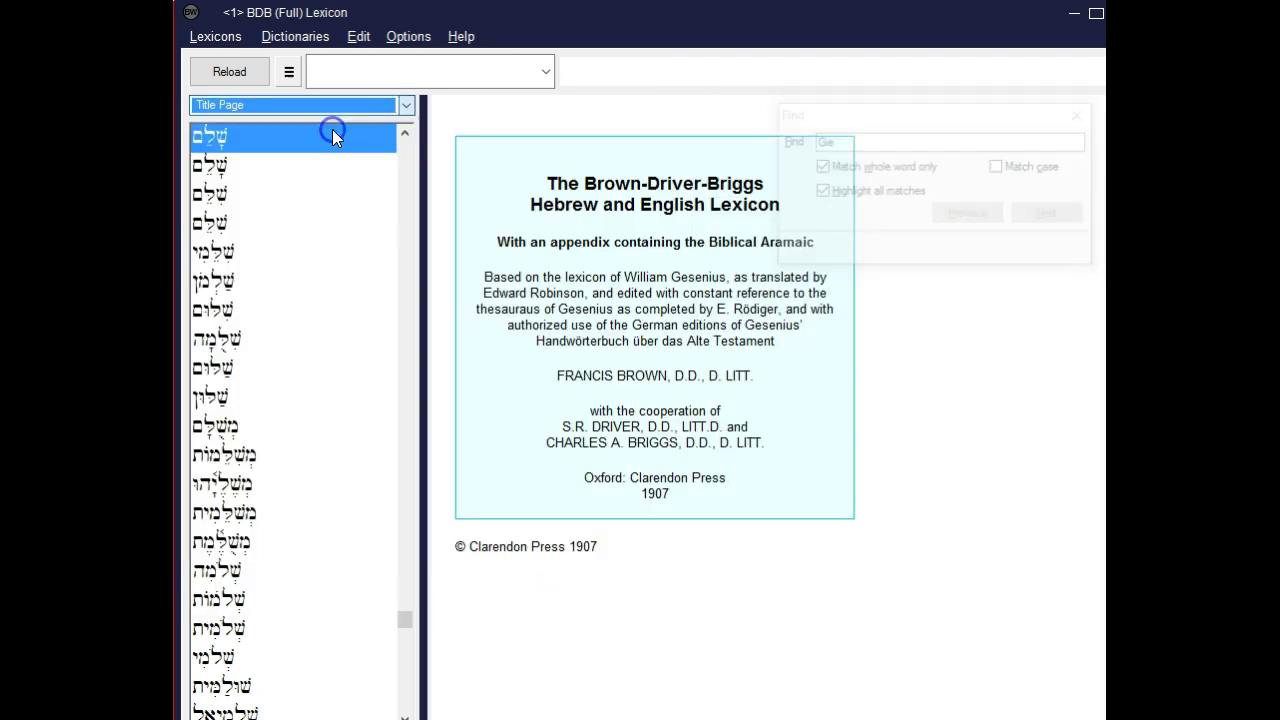
{"action": "left_click", "coordinate": [334, 109]}
{"action": "left_click", "coordinate": [289, 141]}
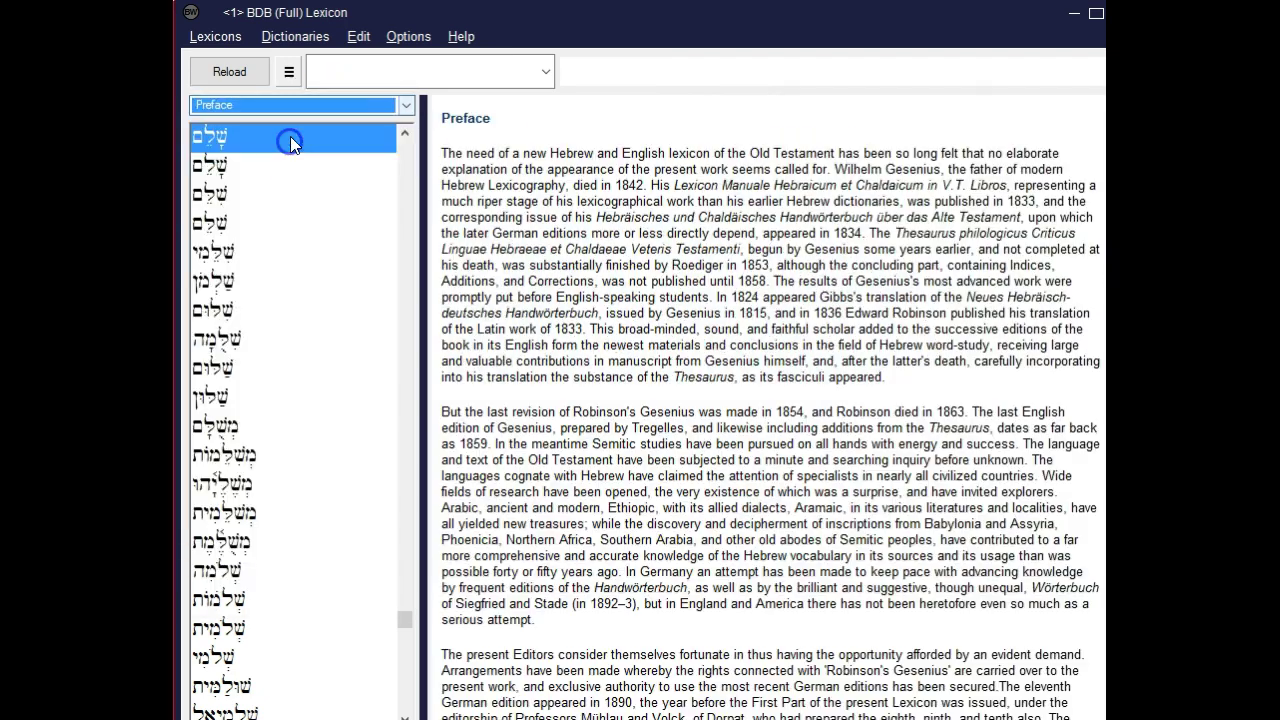